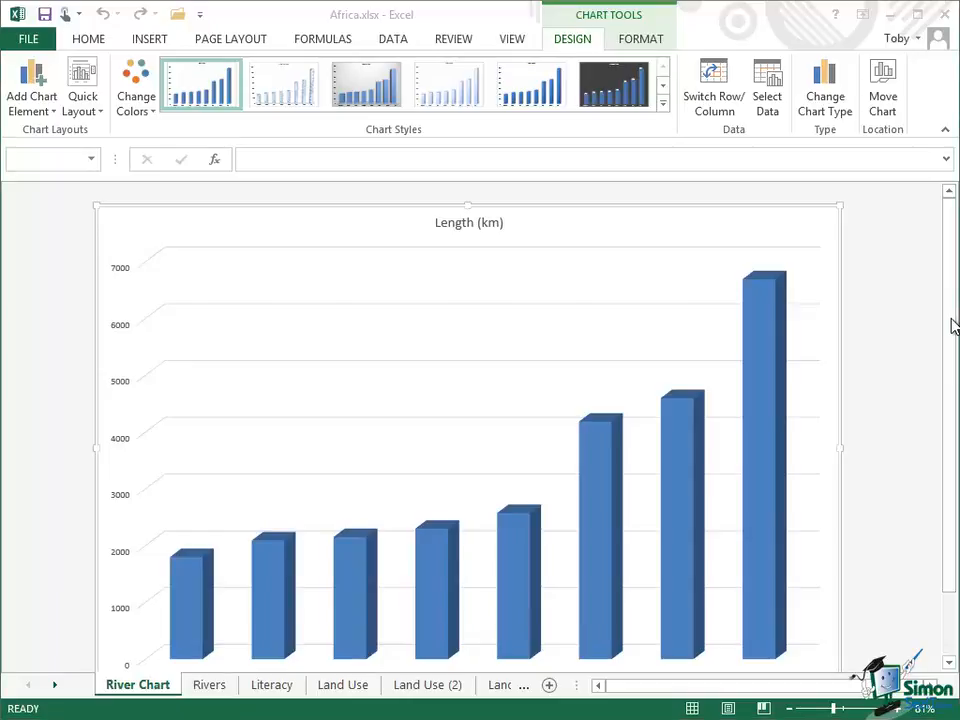
Zoom the sheet out to 70% and select the whole river chart
left_click_drag(949, 357, 953, 388)
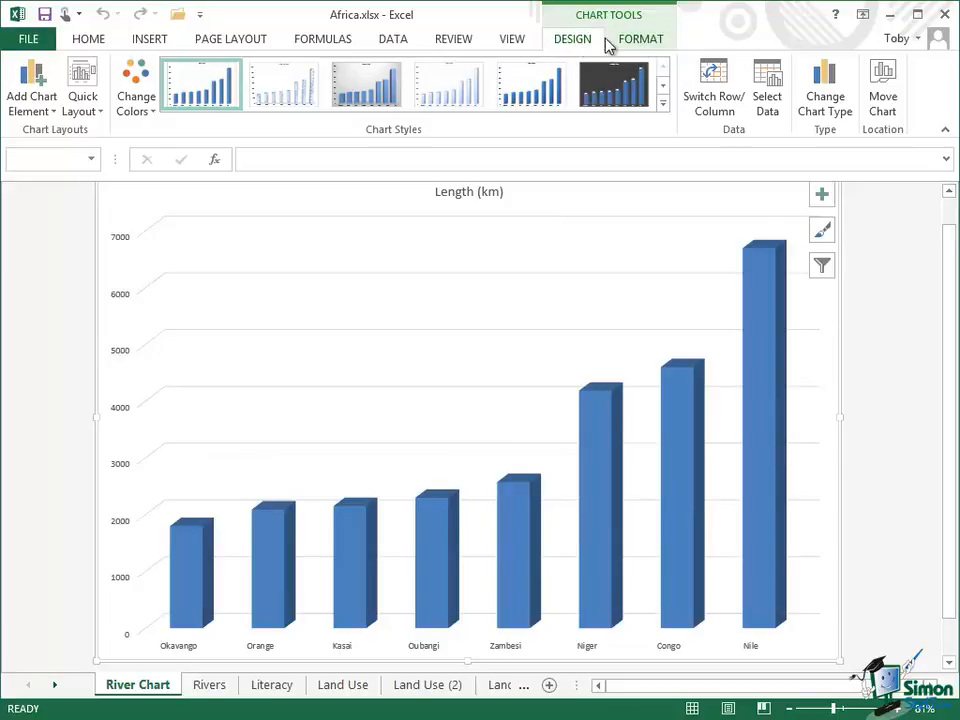
left_click(641, 44)
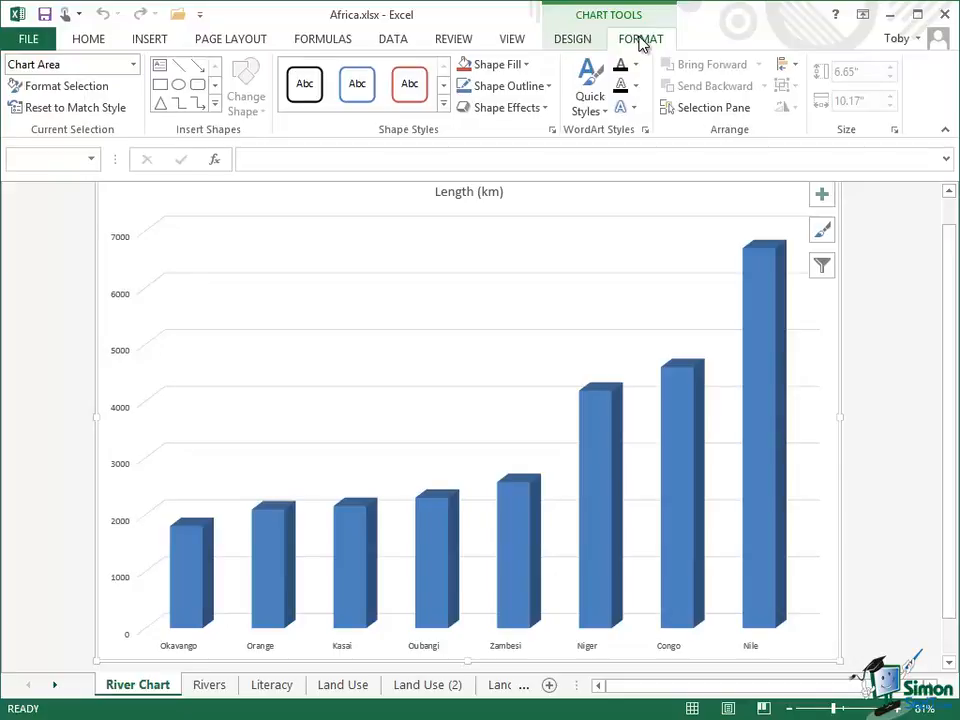
left_click(579, 46)
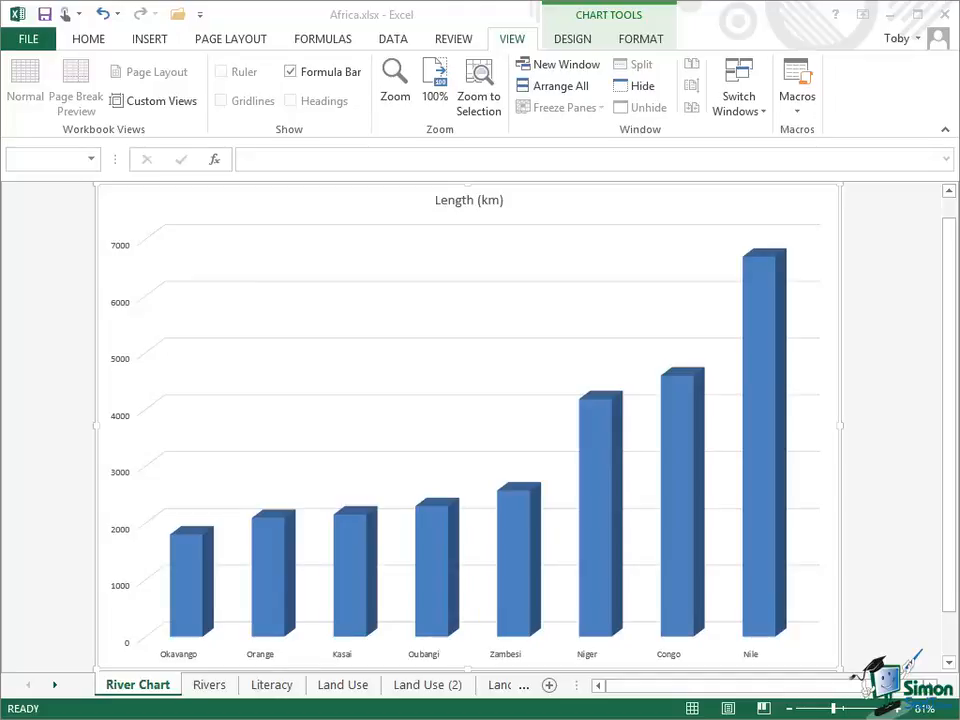
left_click(790, 711)
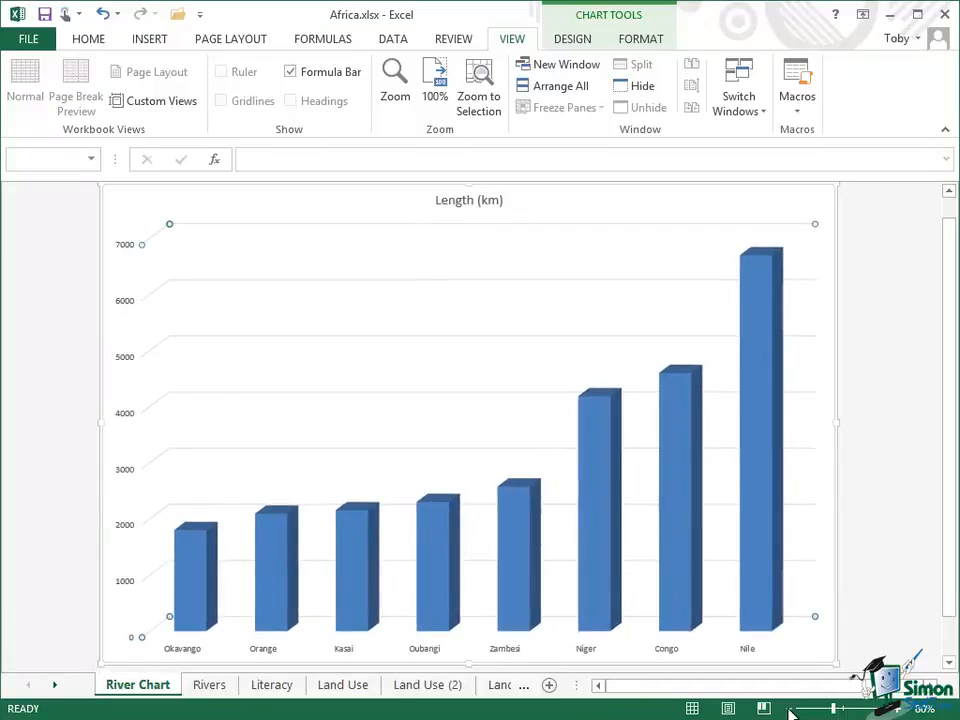
left_click(790, 711)
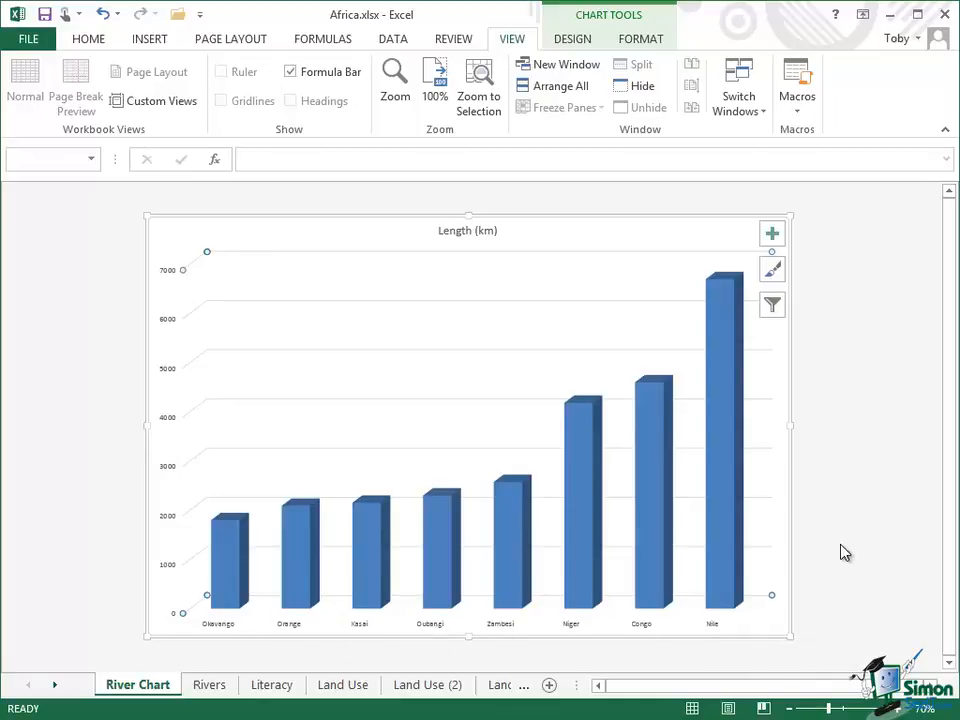
left_click(642, 221)
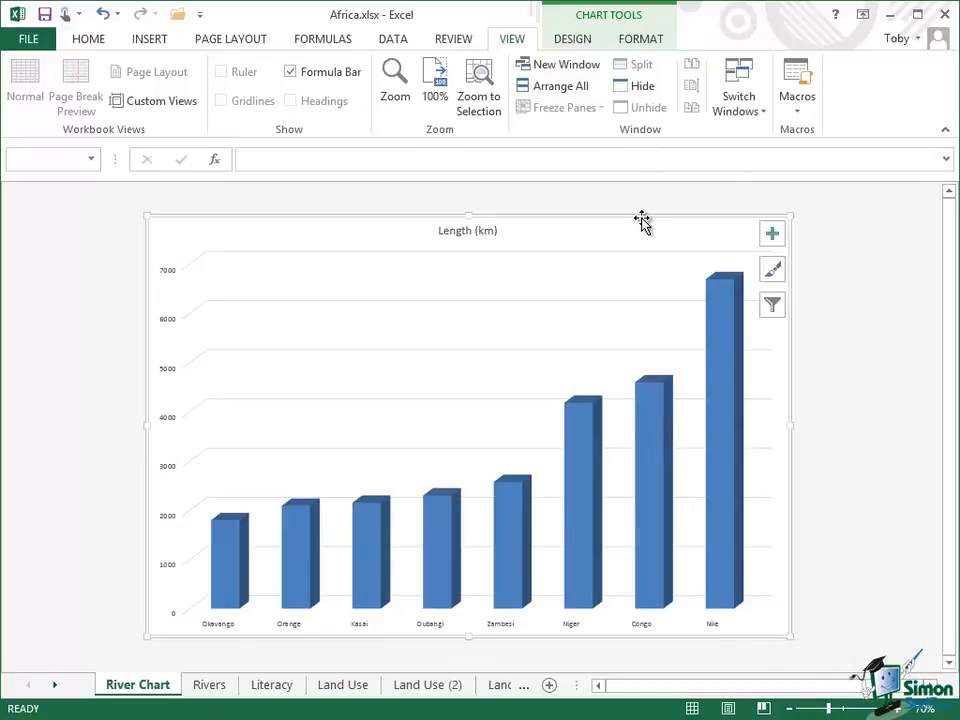
left_click(574, 40)
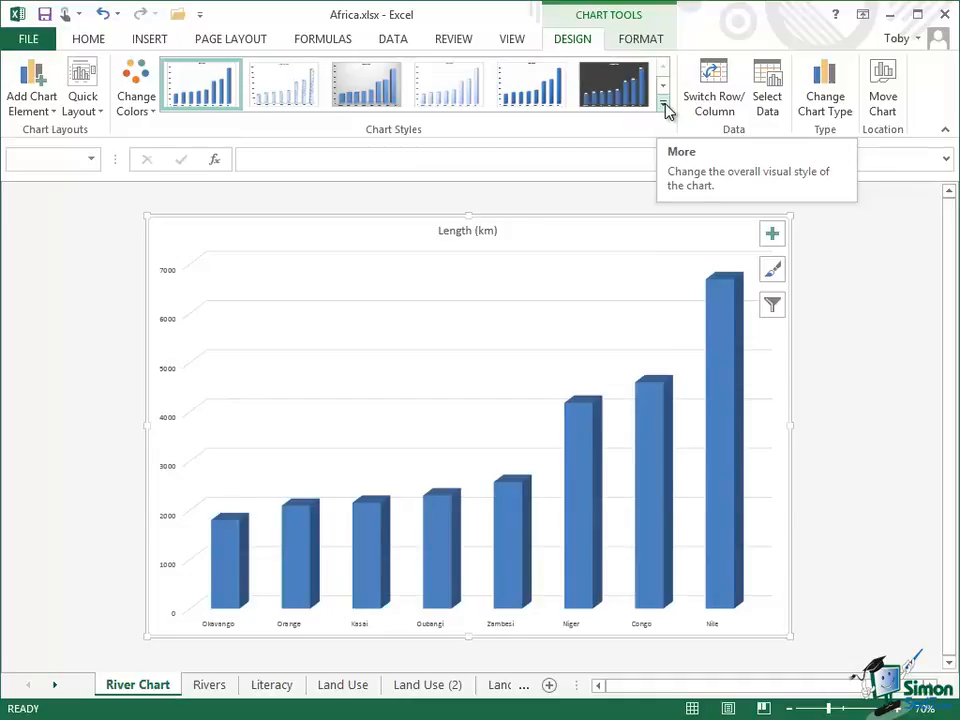
Apply Chart Style 12 from the Chart Styles gallery
left_click(664, 104)
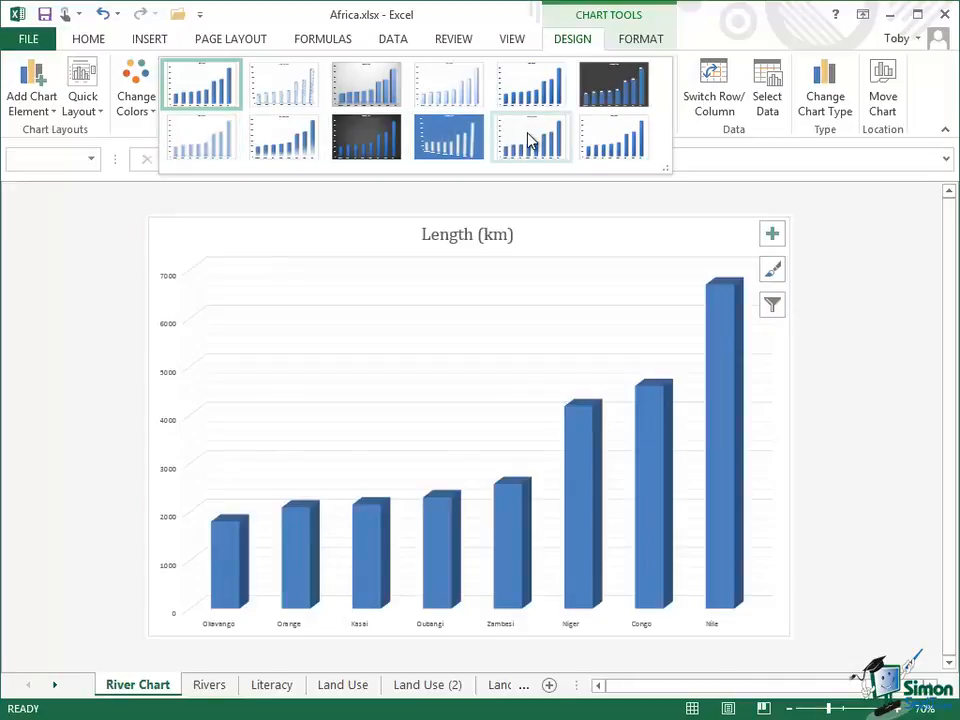
left_click(617, 147)
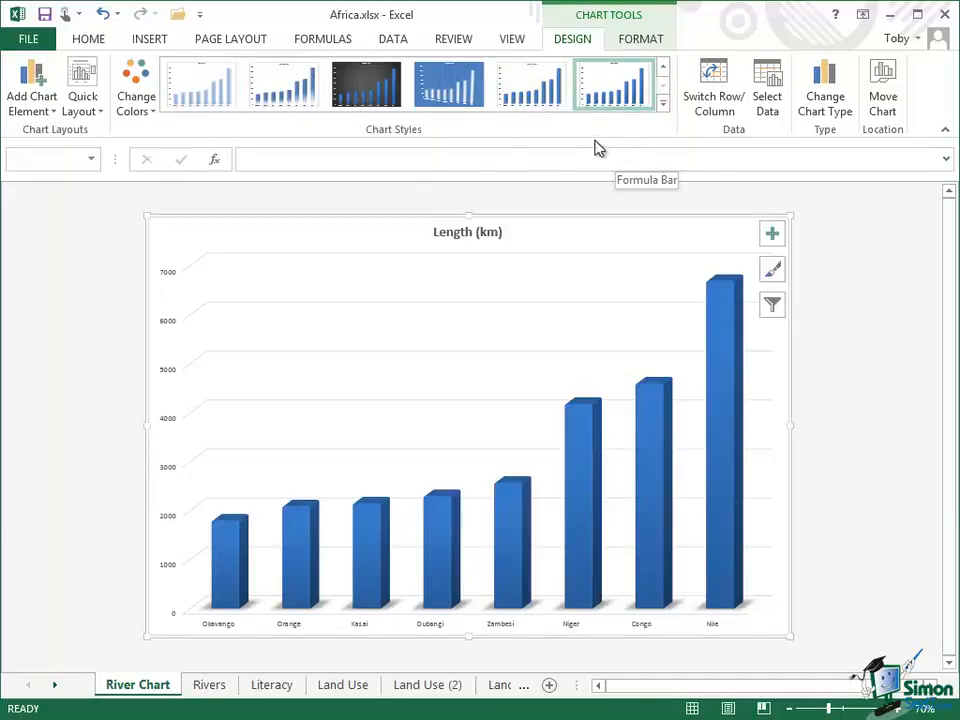
Recolour the columns with a monochromatic turquoise-blue palette from Change Colors
left_click(138, 104)
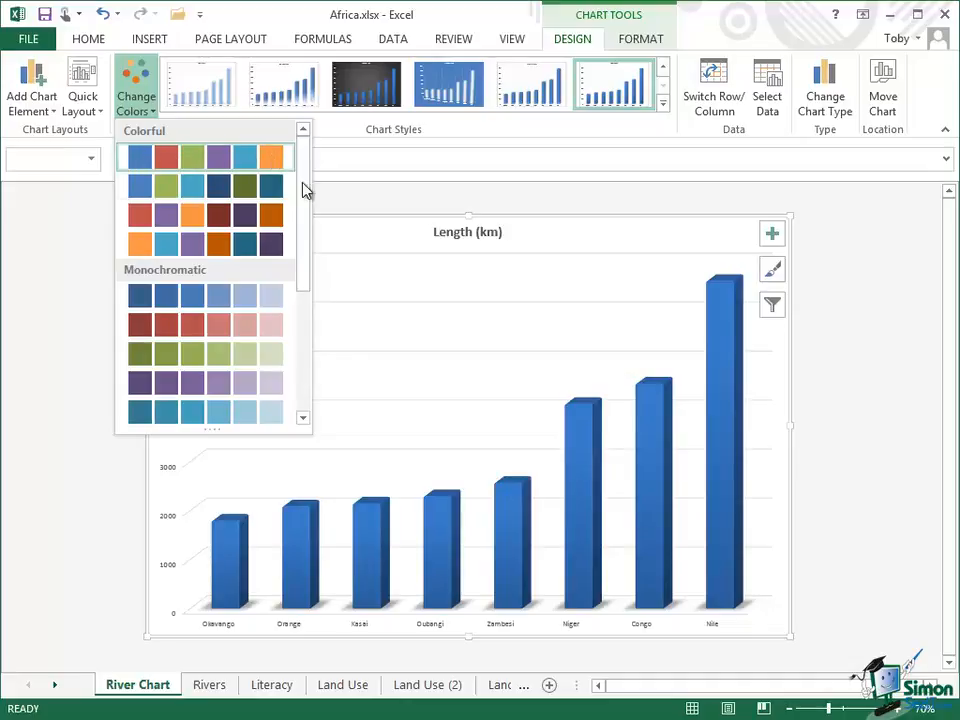
left_click_drag(306, 204, 300, 343)
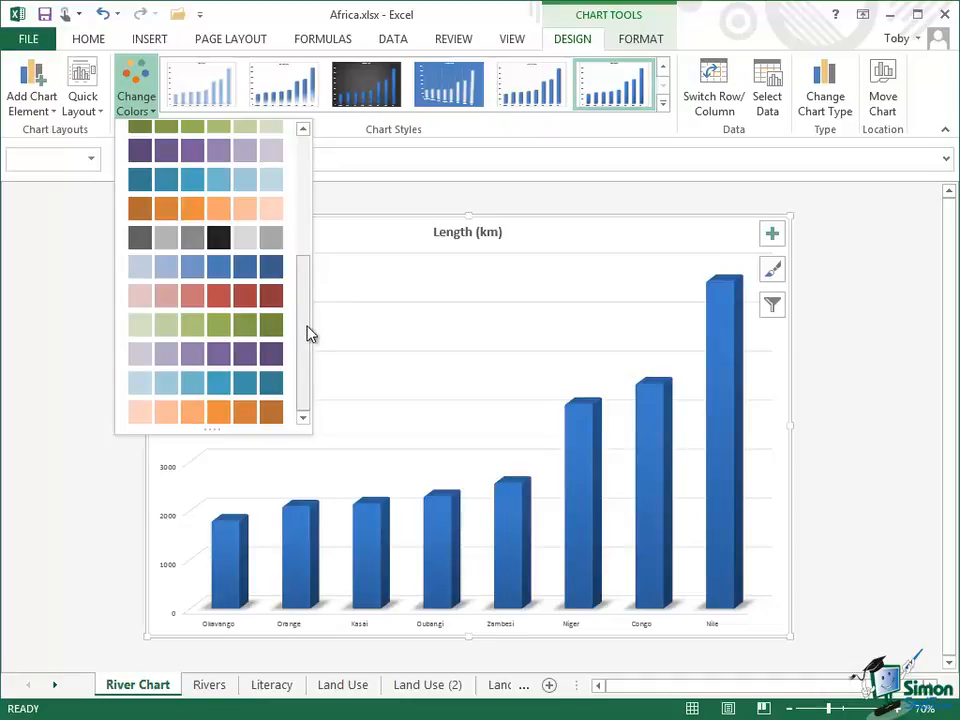
left_click_drag(311, 332, 236, 231)
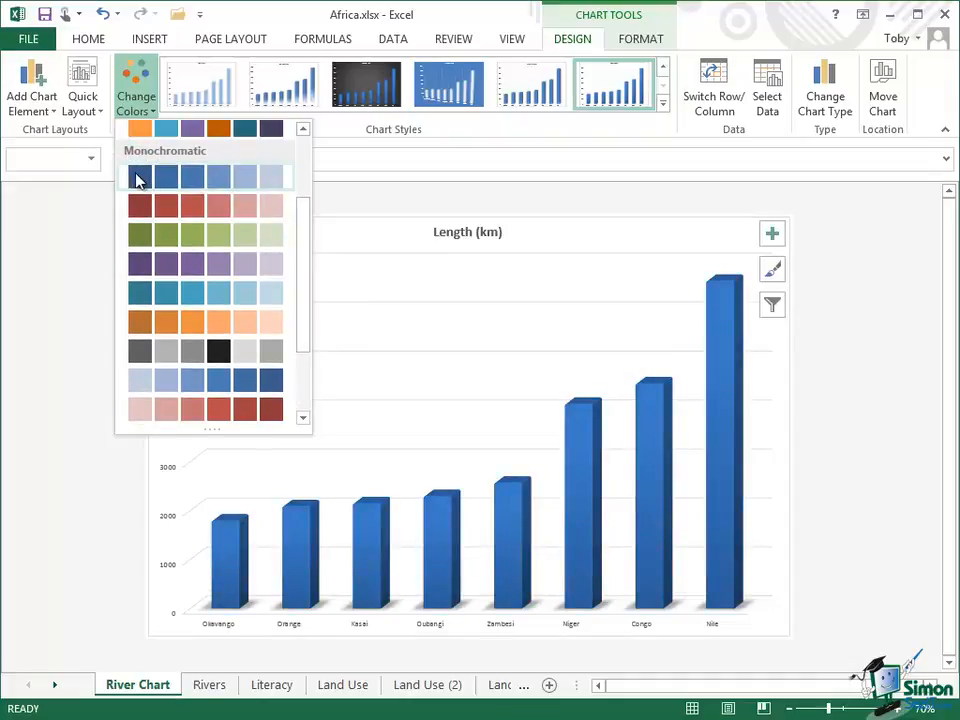
left_click_drag(296, 220, 300, 330)
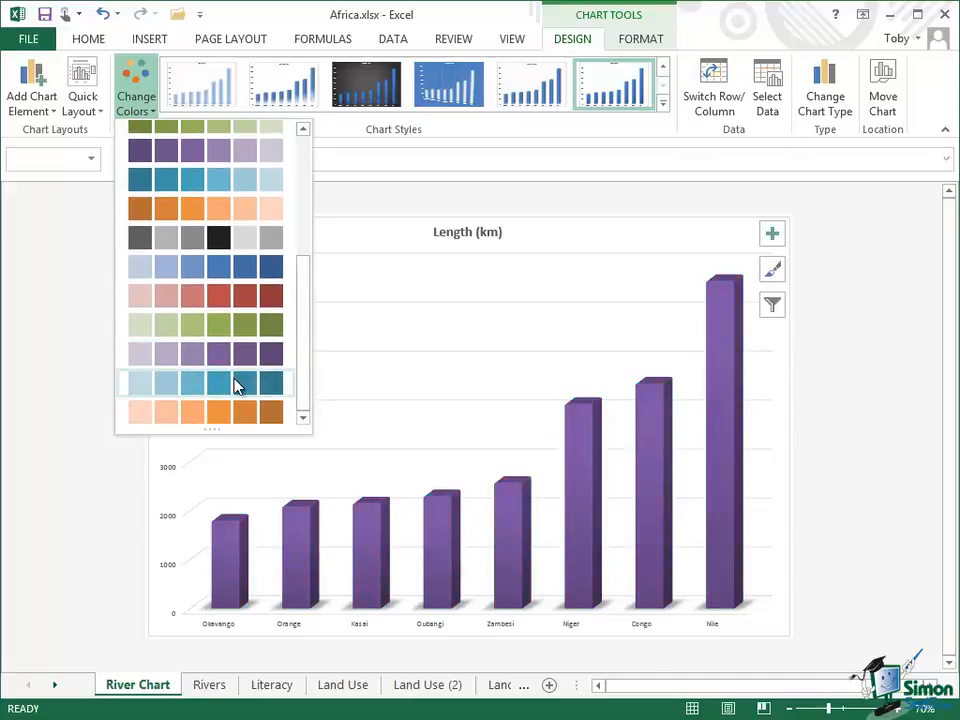
left_click(237, 385)
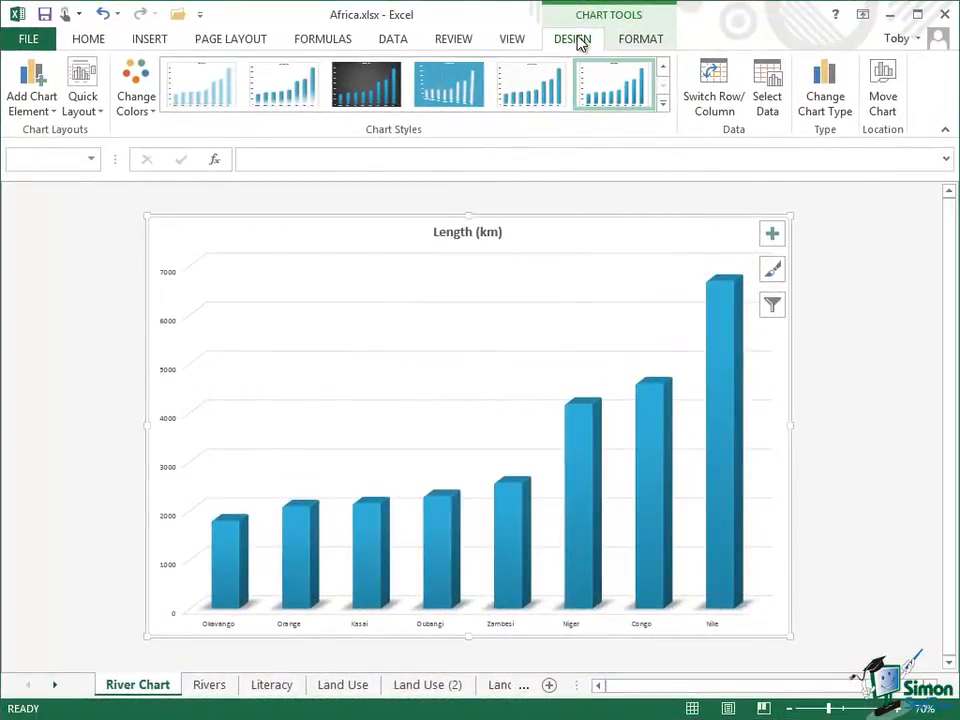
Bring up the Chart Title submenu under Add Chart Element
left_click(38, 113)
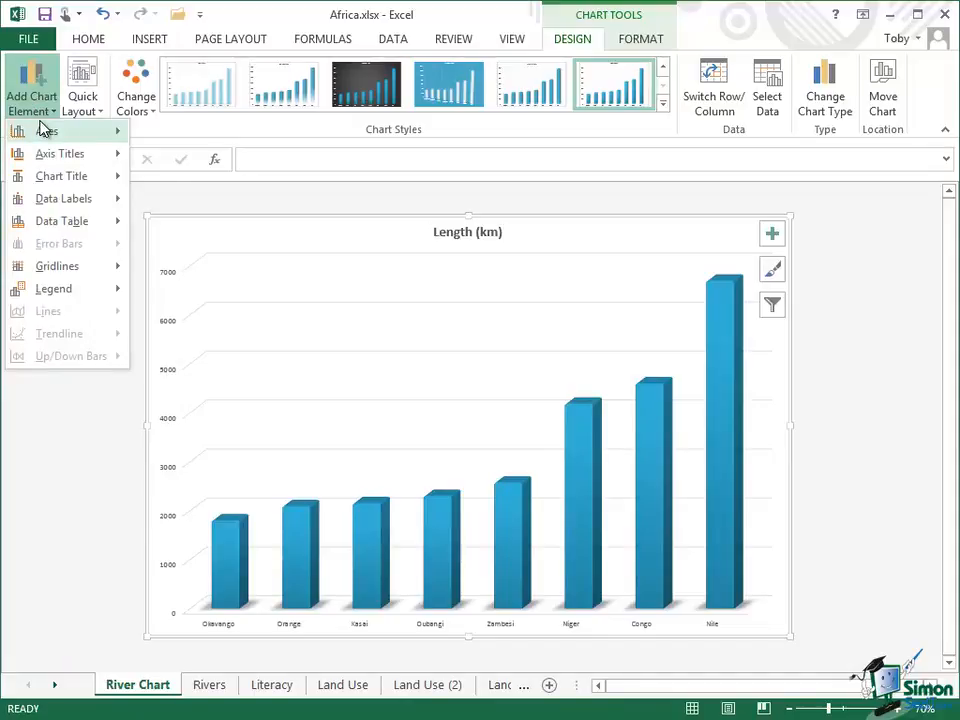
mouse_move(40, 133)
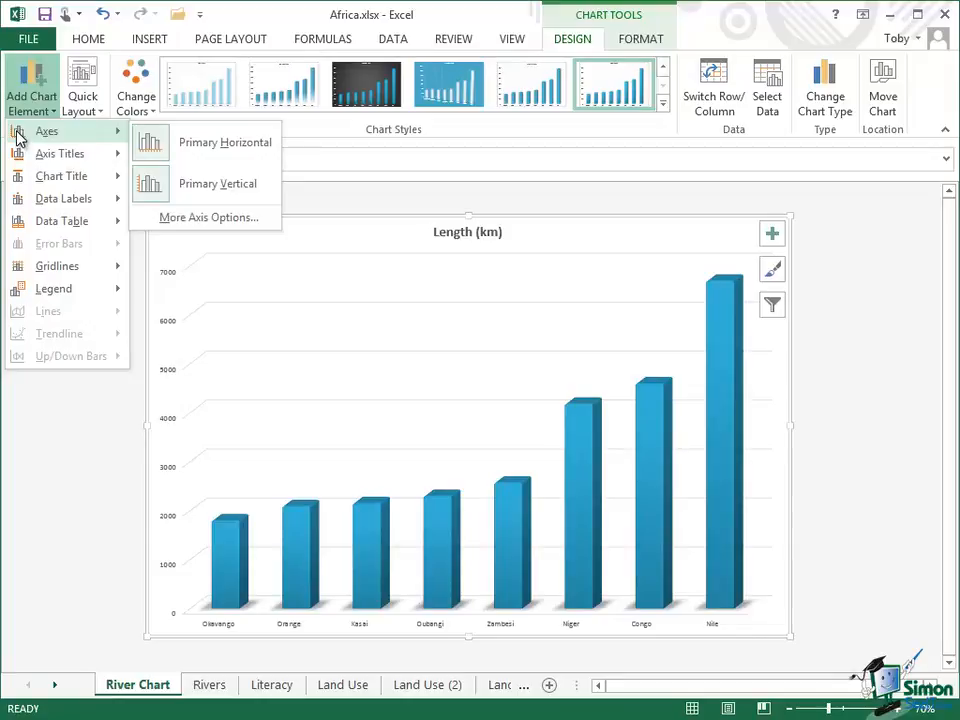
mouse_move(32, 157)
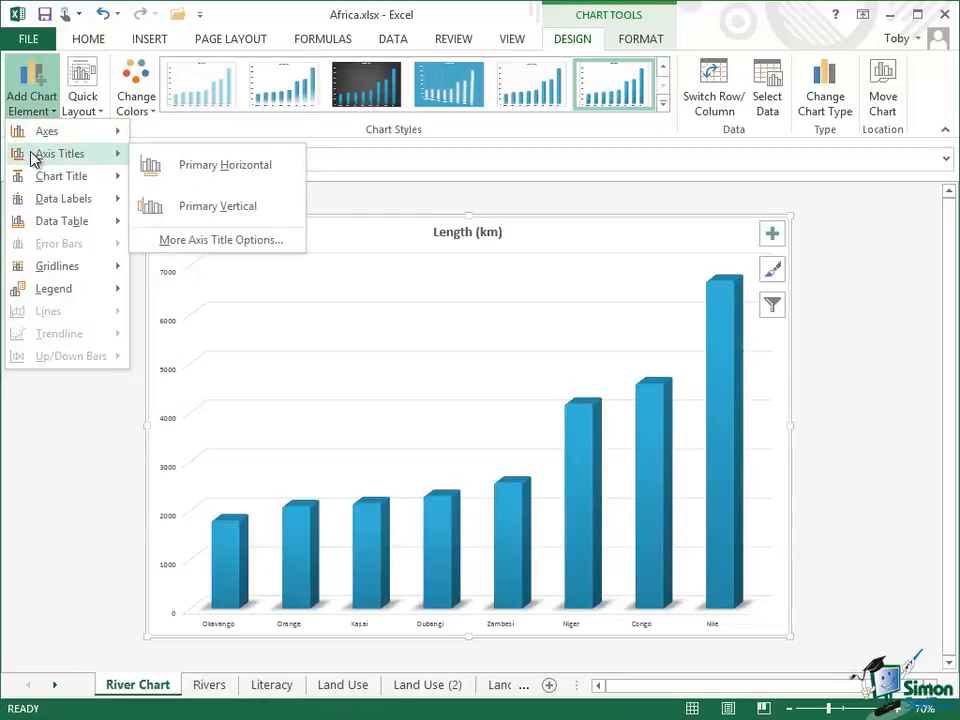
mouse_move(34, 208)
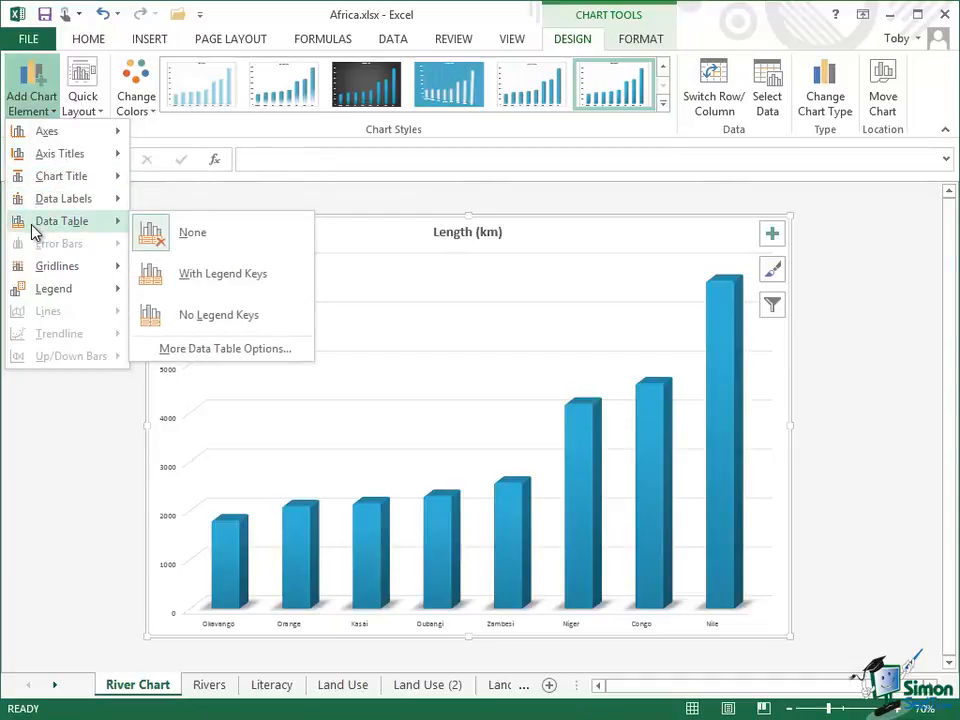
mouse_move(37, 270)
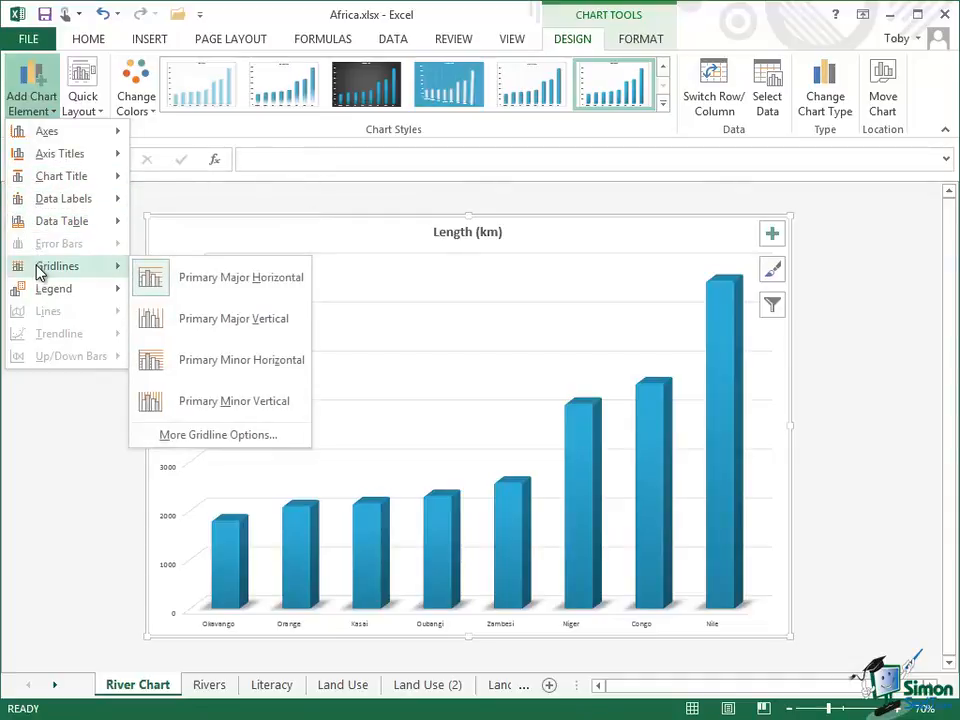
mouse_move(40, 297)
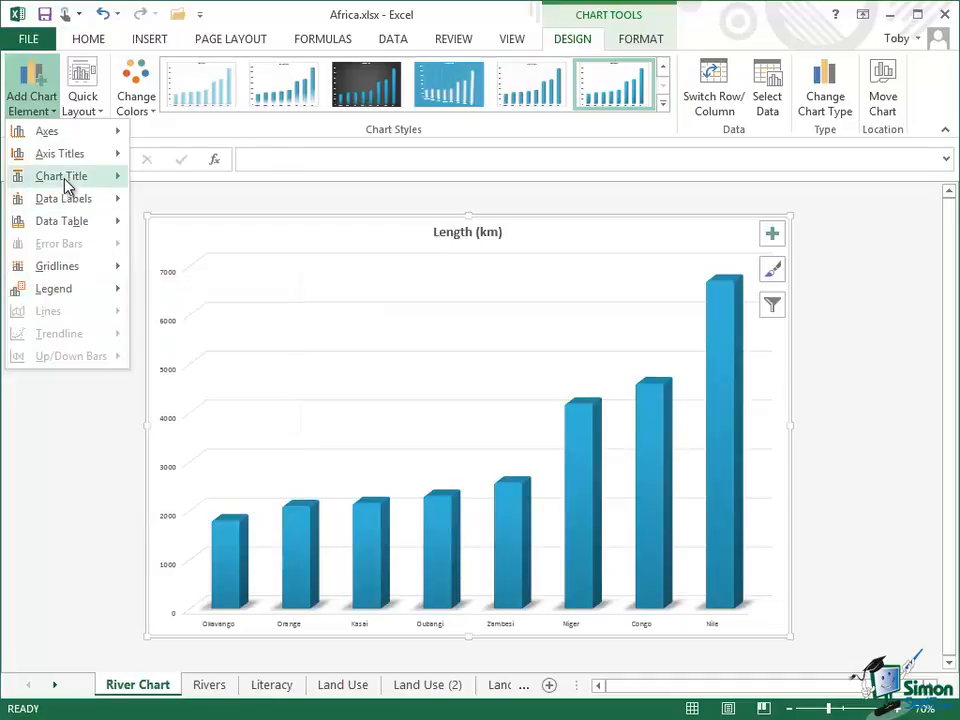
mouse_move(66, 180)
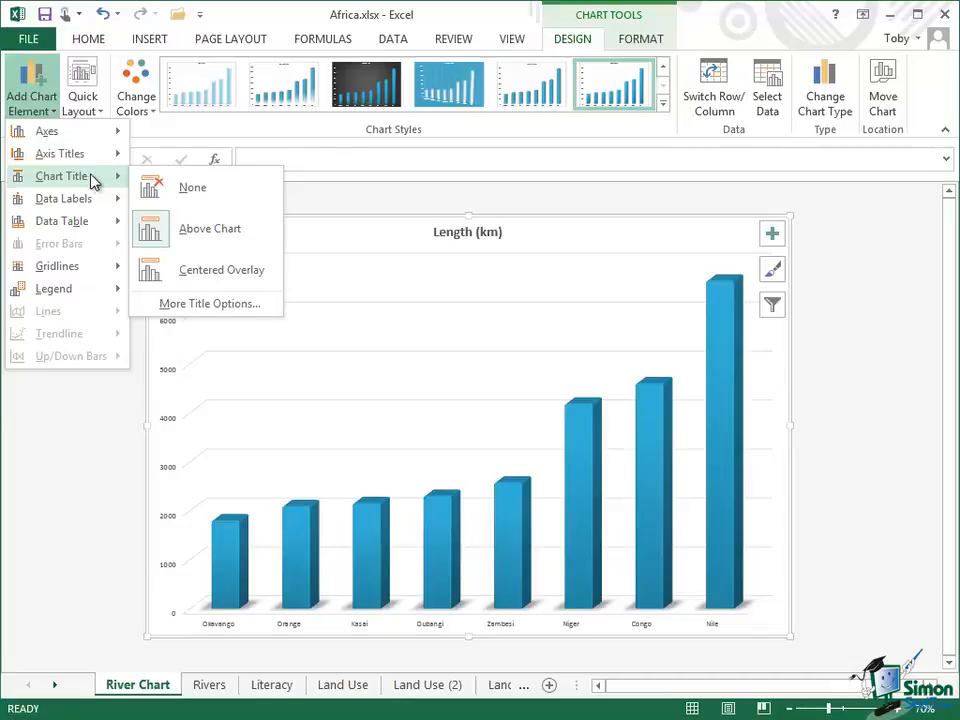
Open More Title Options and replace 'Length (km)' with 'Lengths of African rivers'
left_click(194, 306)
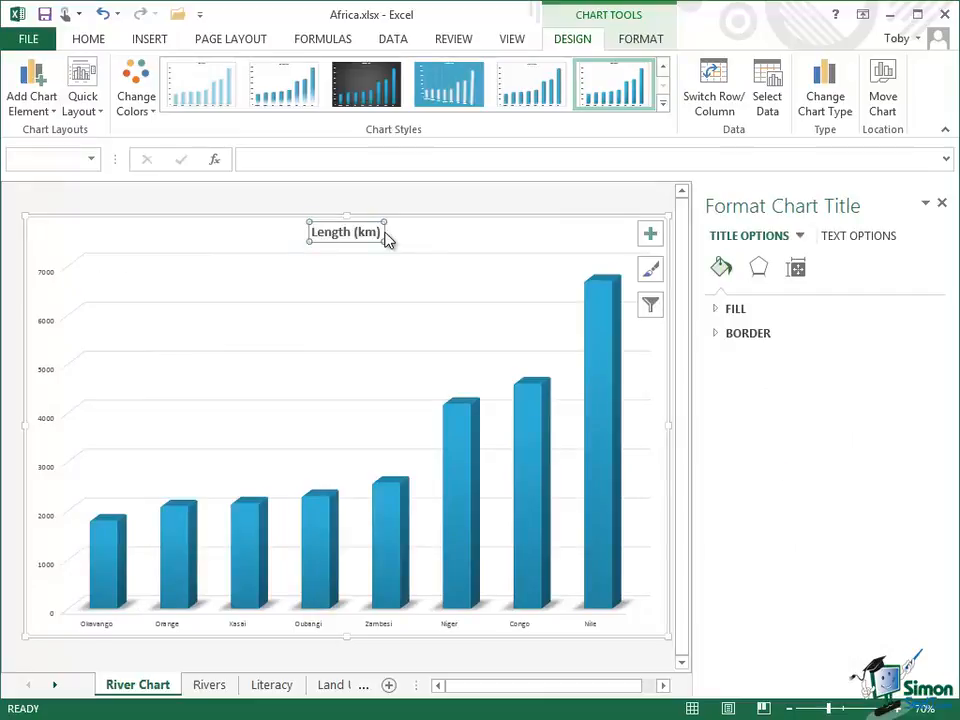
left_click(380, 232)
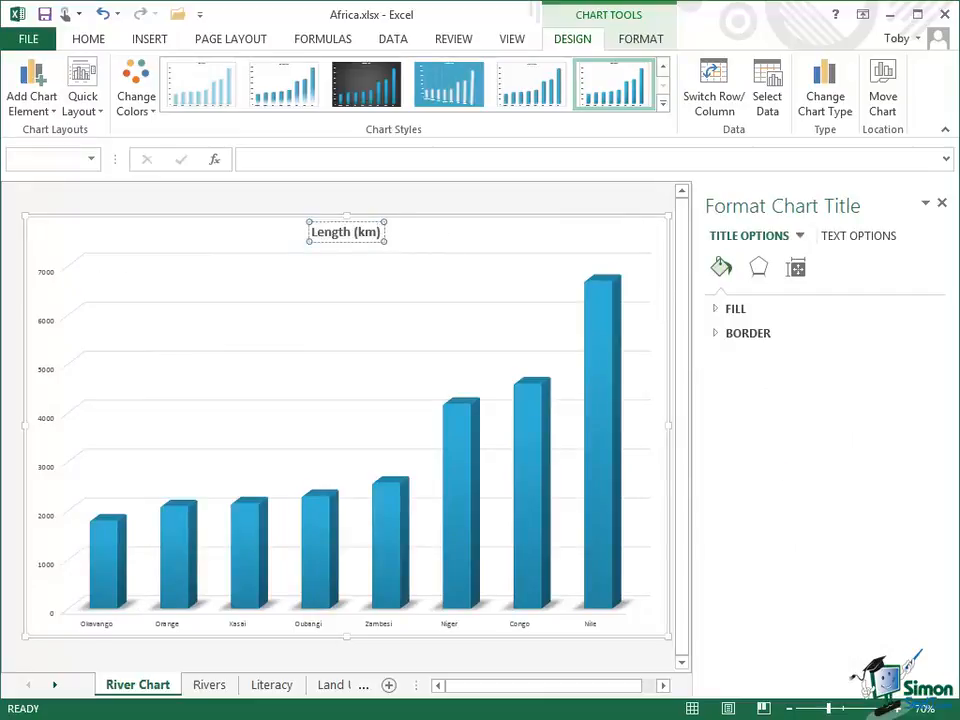
key("BackSpace")
key("BackSpace")
key("BackSpace")
key("BackSpace")
key("BackSpace")
key("BackSpace")
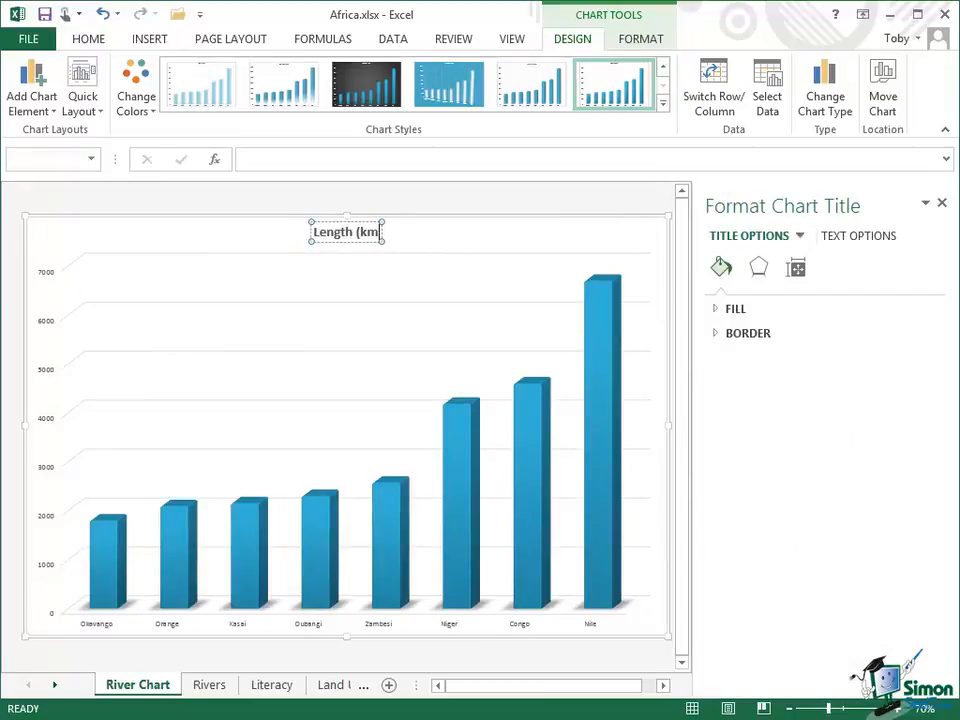
key("BackSpace")
key("BackSpace")
key("BackSpace")
key("BackSpace")
key("BackSpace")
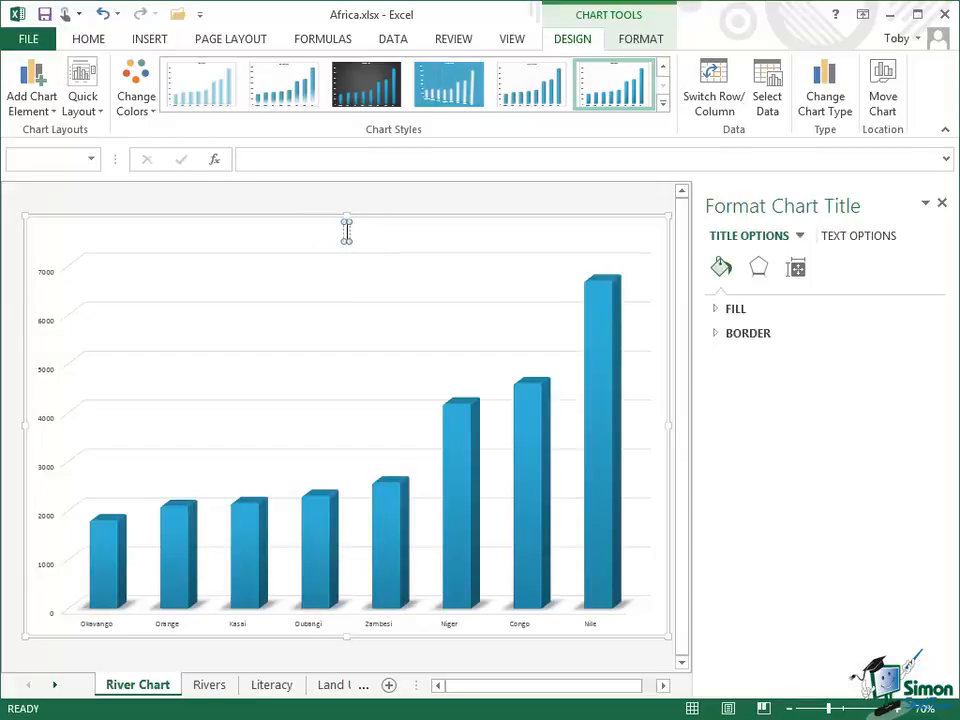
type("Lengths of African rivers")
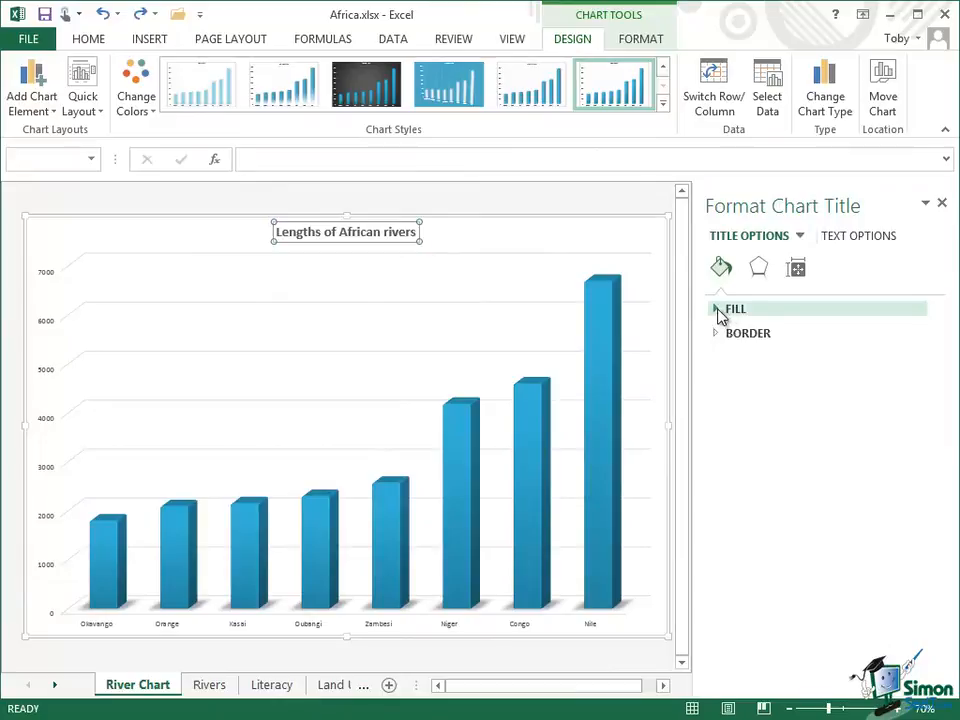
Fill the chart title with solid Blue Accent 1 Lighter 80% at about 30% transparency
left_click(716, 311)
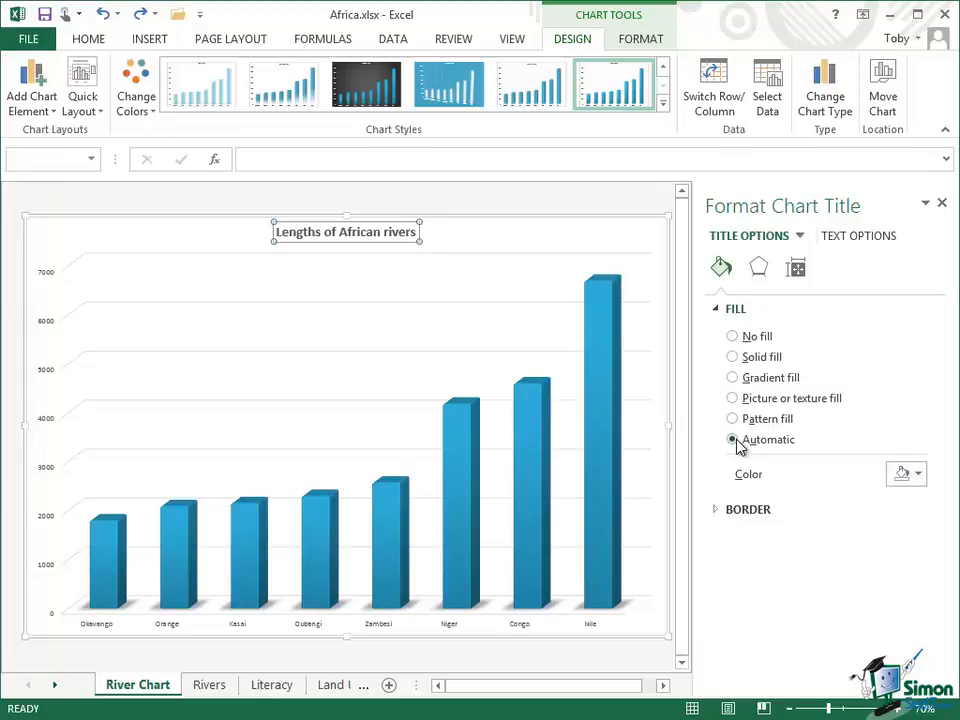
left_click(737, 360)
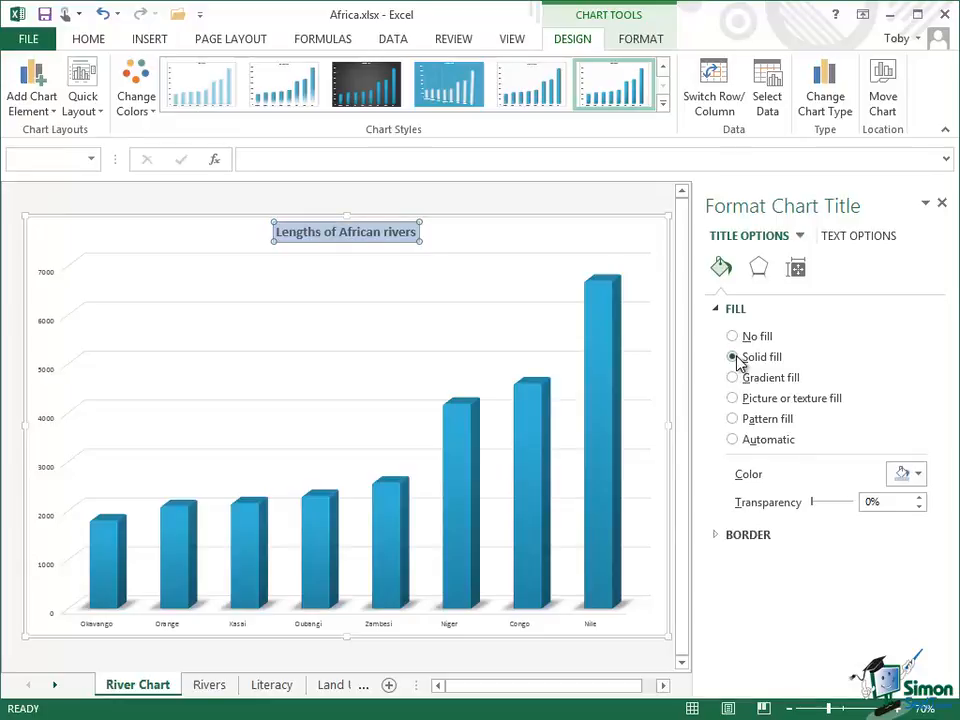
left_click(919, 476)
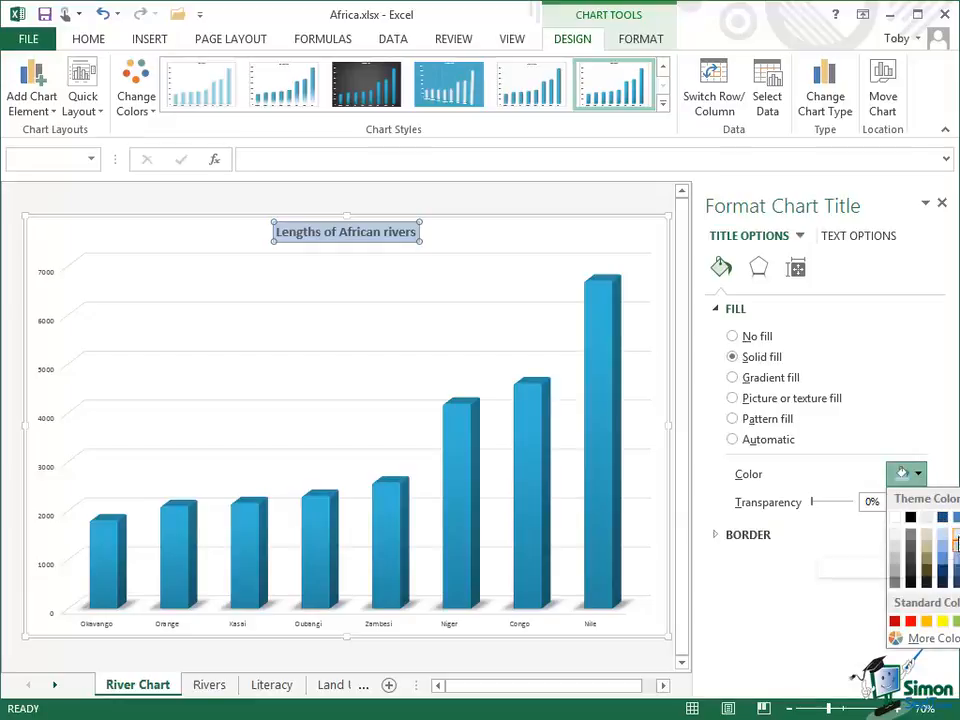
left_click(955, 540)
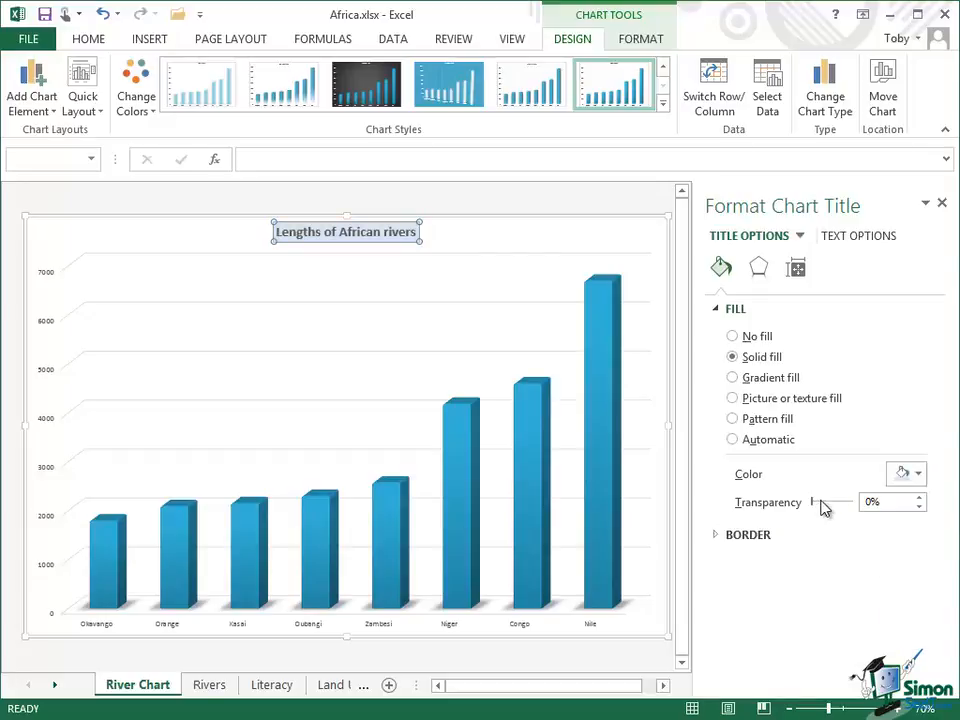
mouse_move(811, 499)
left_mouse_down()
mouse_move(844, 503)
mouse_move(812, 505)
mouse_move(820, 502)
left_mouse_up()
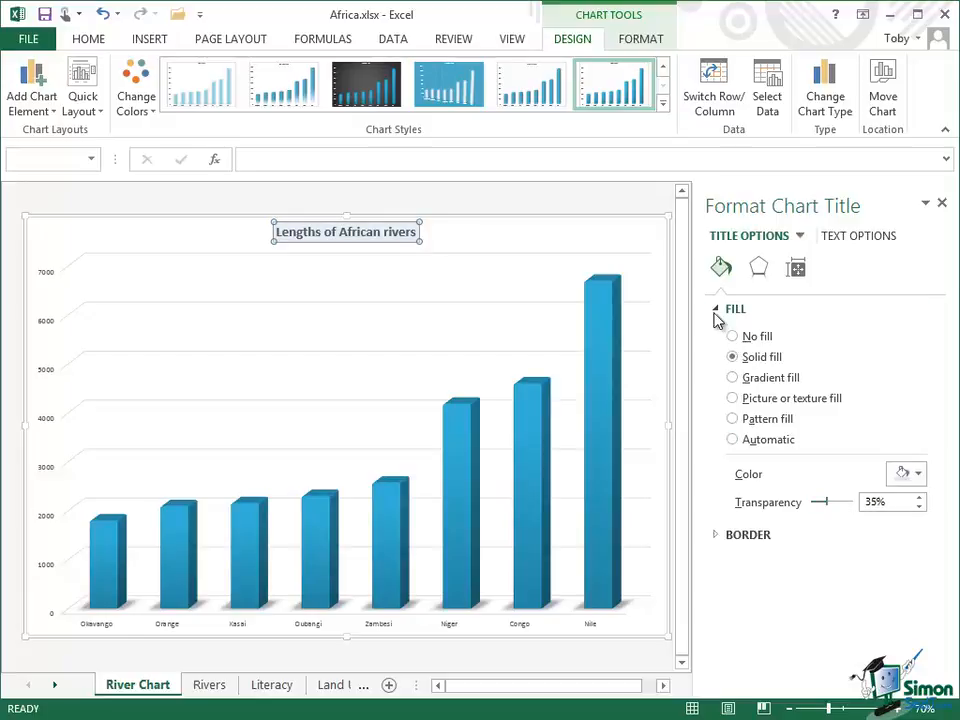
Set the chart title border to No line and close the formatting pane
left_click(718, 309)
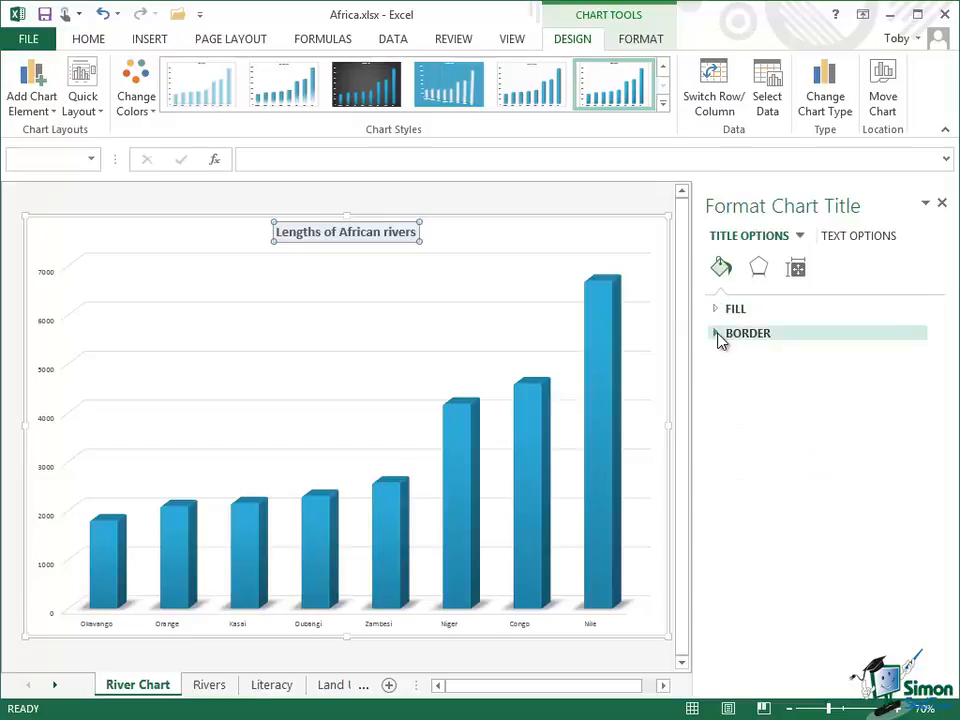
left_click(718, 336)
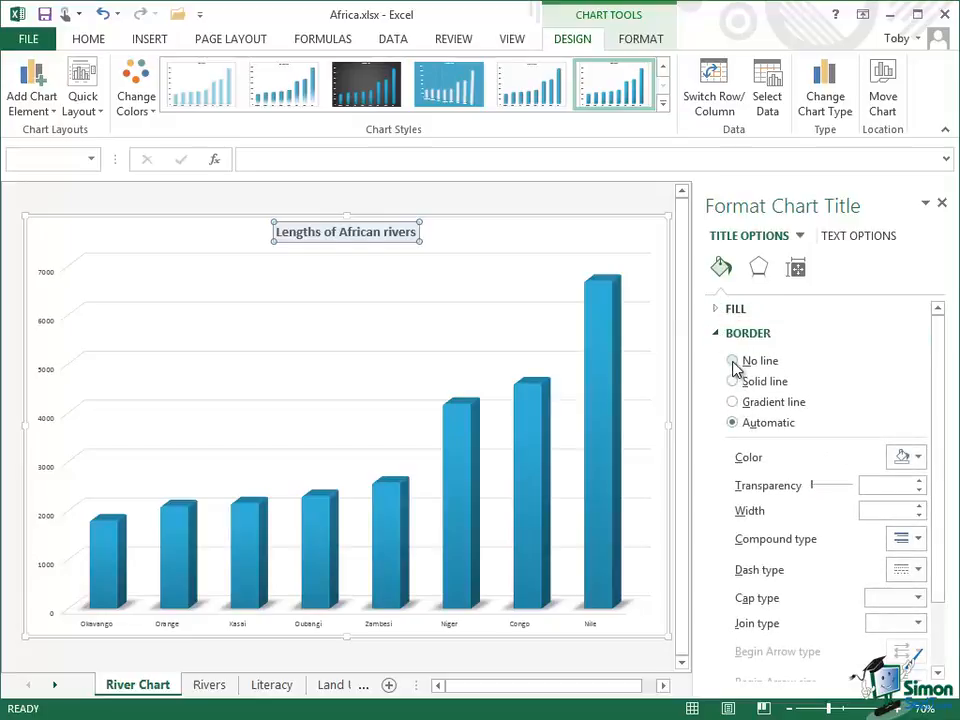
left_click(733, 362)
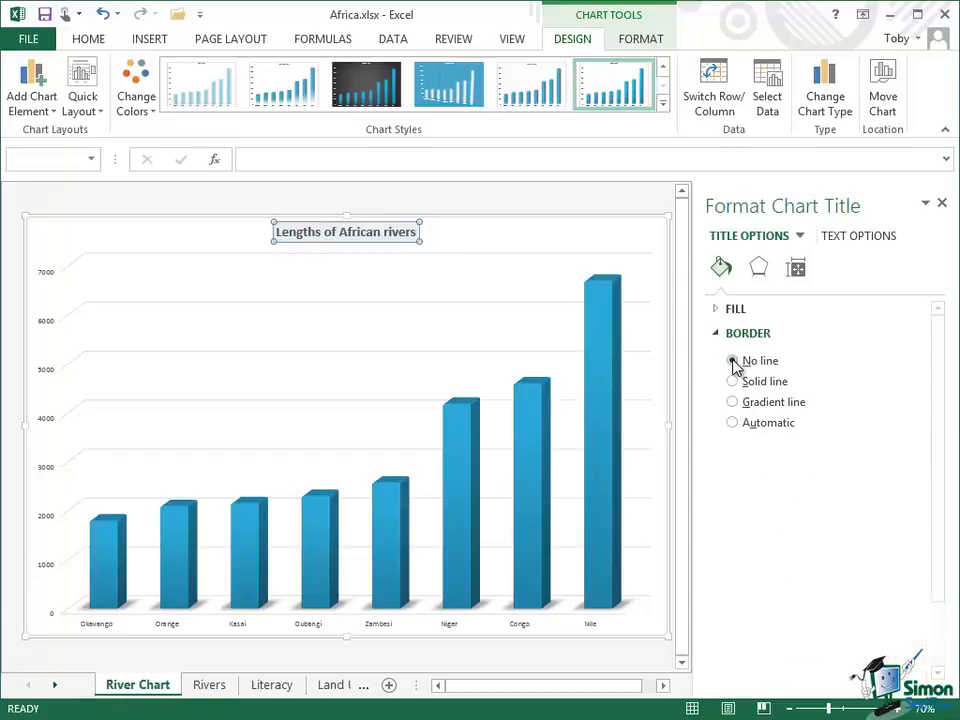
left_click(565, 237)
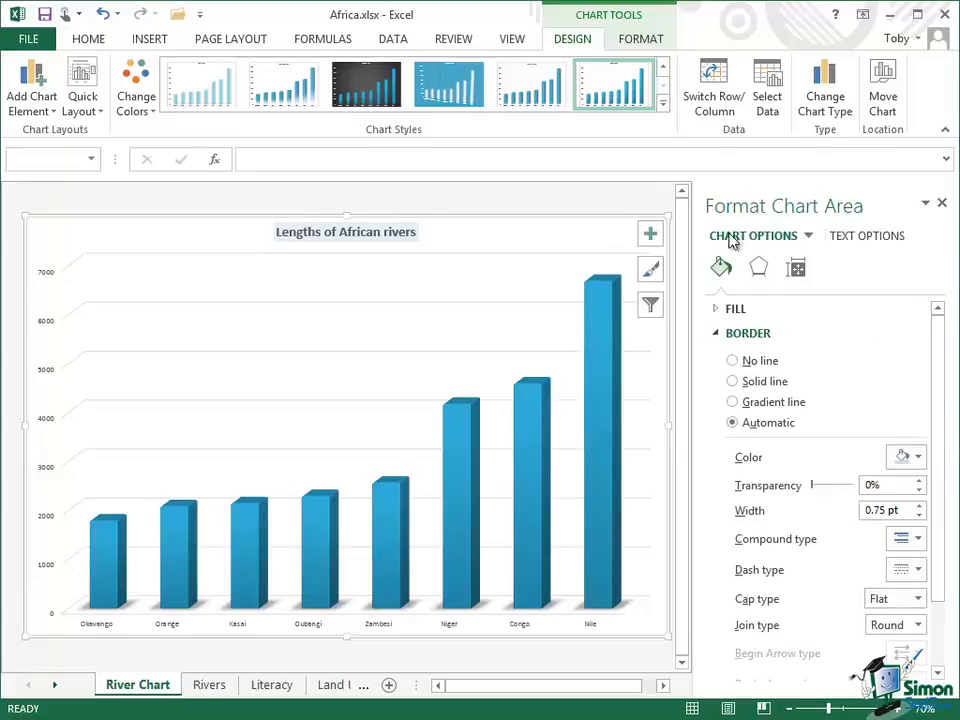
left_click(941, 202)
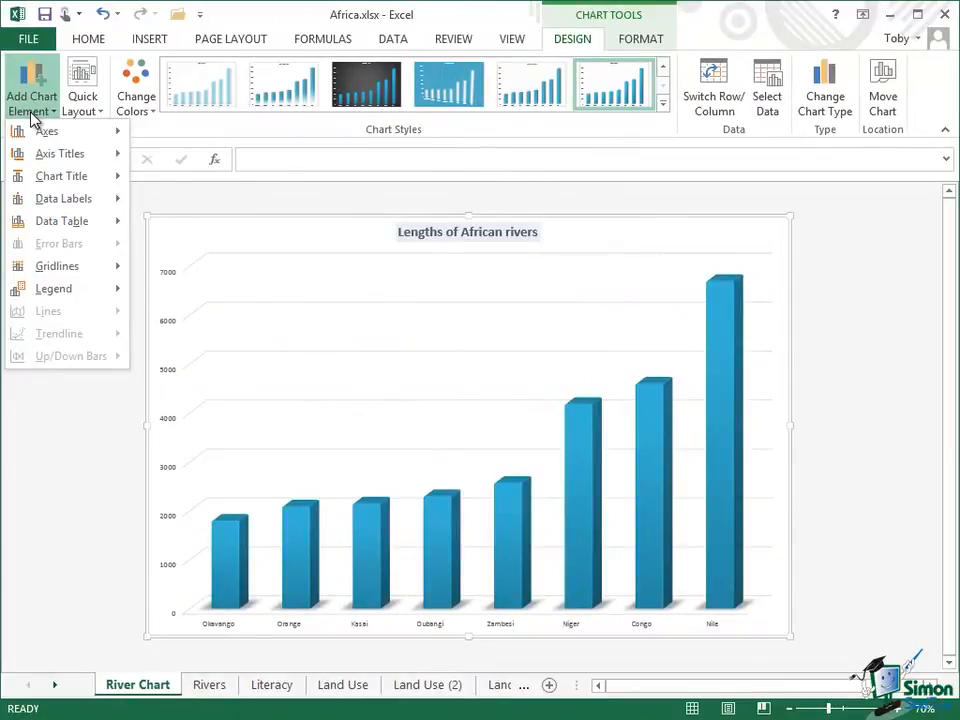
Add a Primary Vertical axis title from Axis Titles
mouse_move(61, 155)
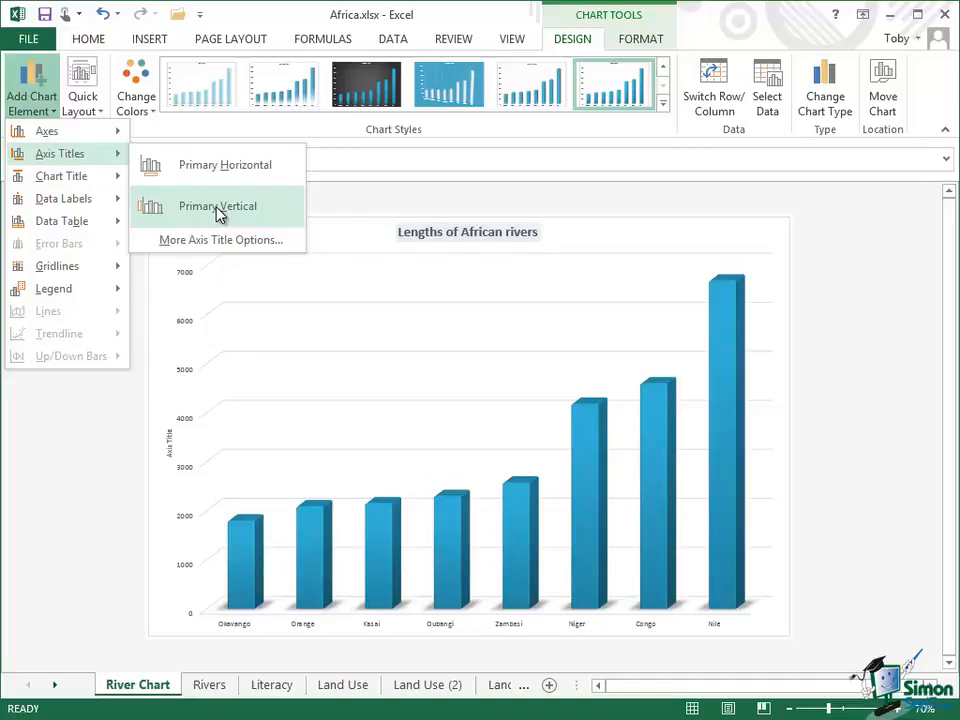
left_click(219, 207)
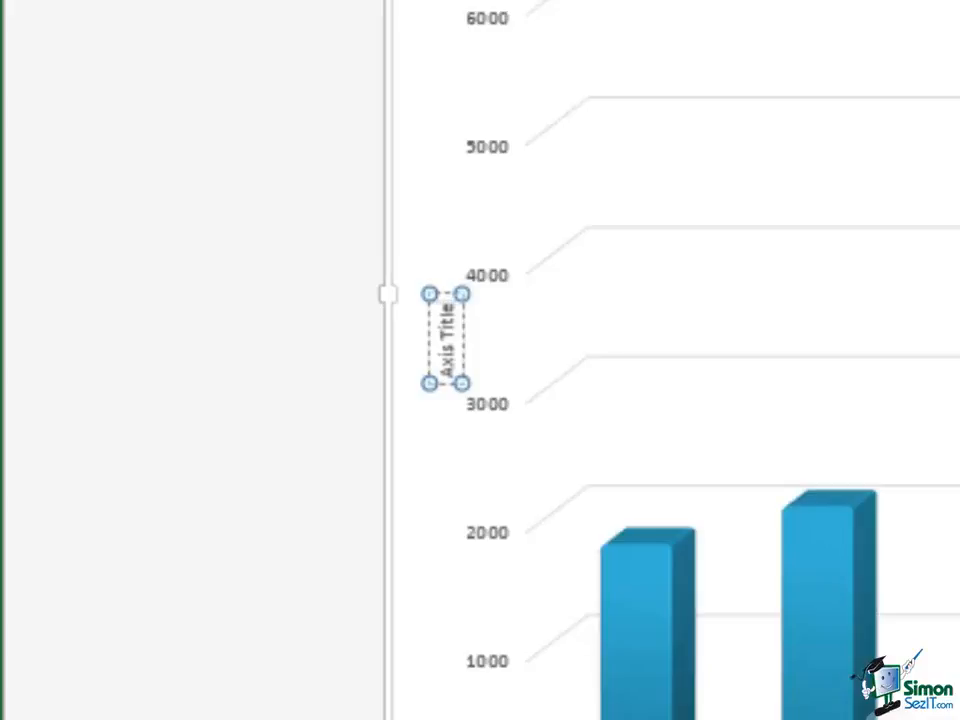
Replace the 'Axis Title' placeholder with 'Length (km)'
key("BackSpace")
key("BackSpace")
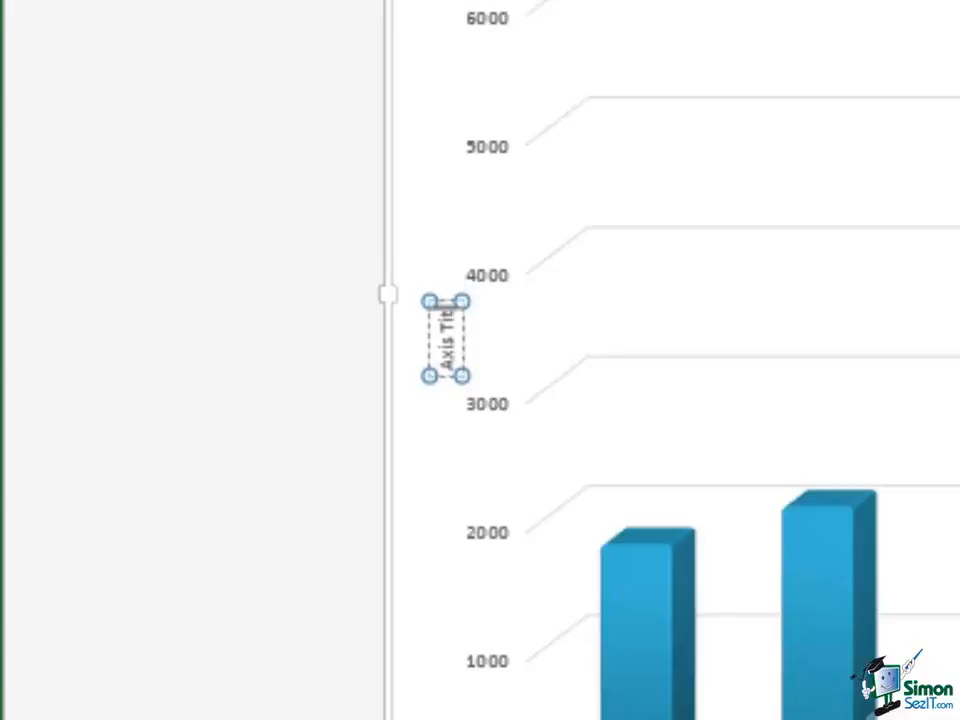
key("BackSpace")
key("BackSpace")
key("BackSpace")
key("BackSpace")
key("BackSpace")
key("BackSpace")
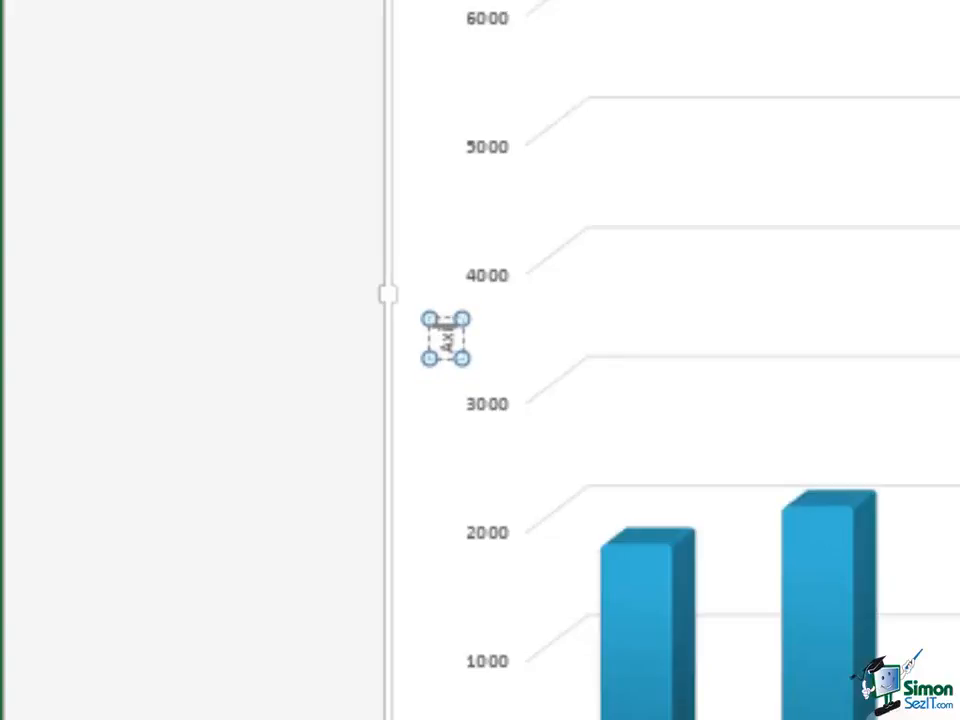
key("BackSpace")
key("BackSpace")
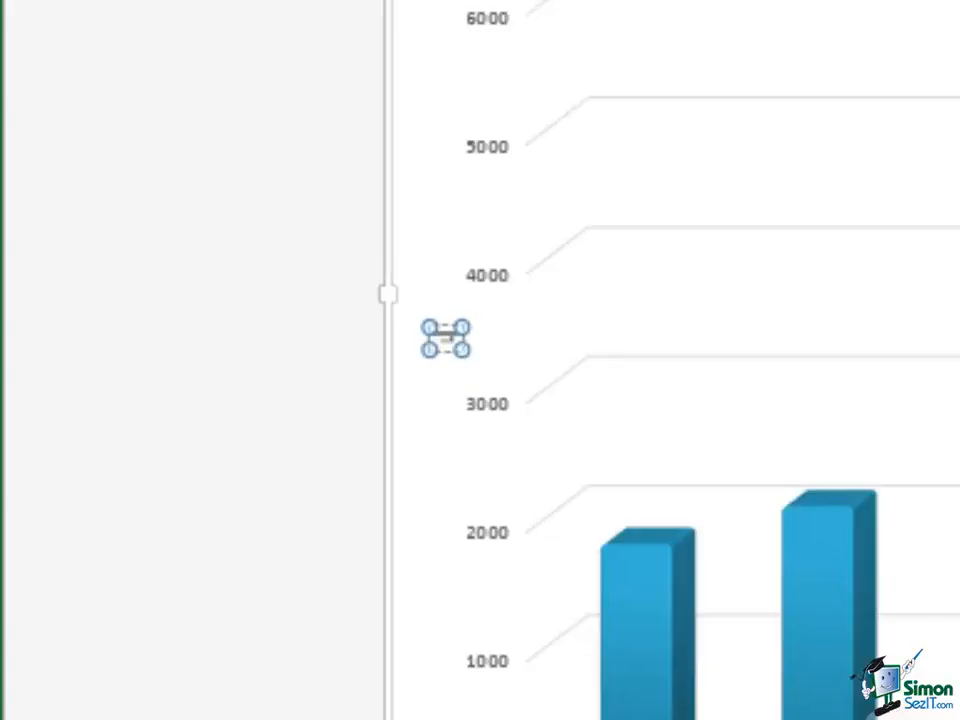
type("Leng")
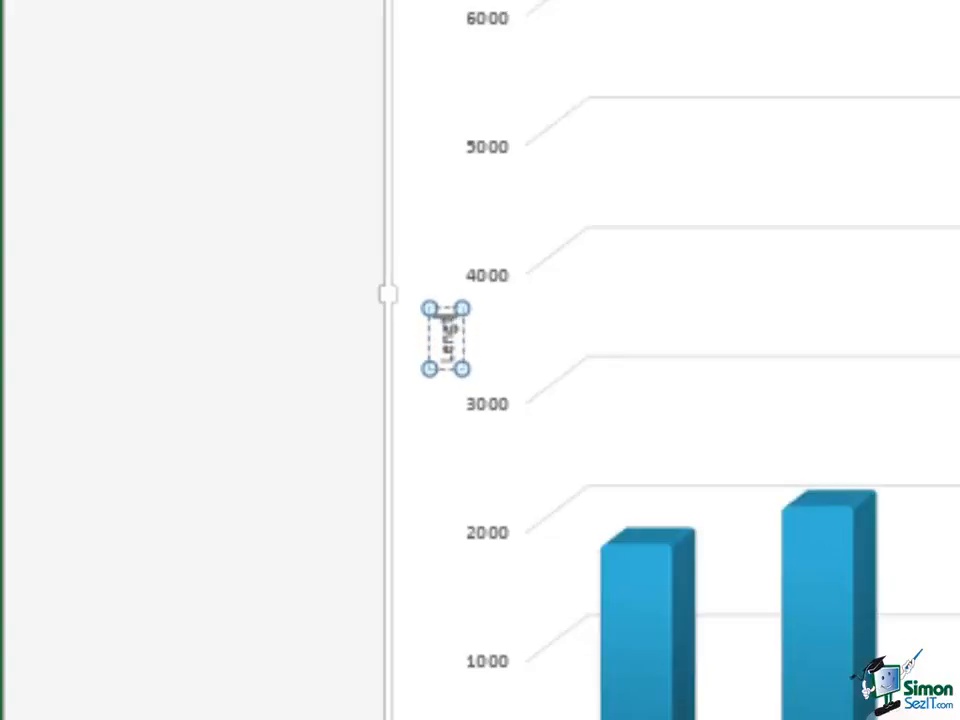
type("th (k")
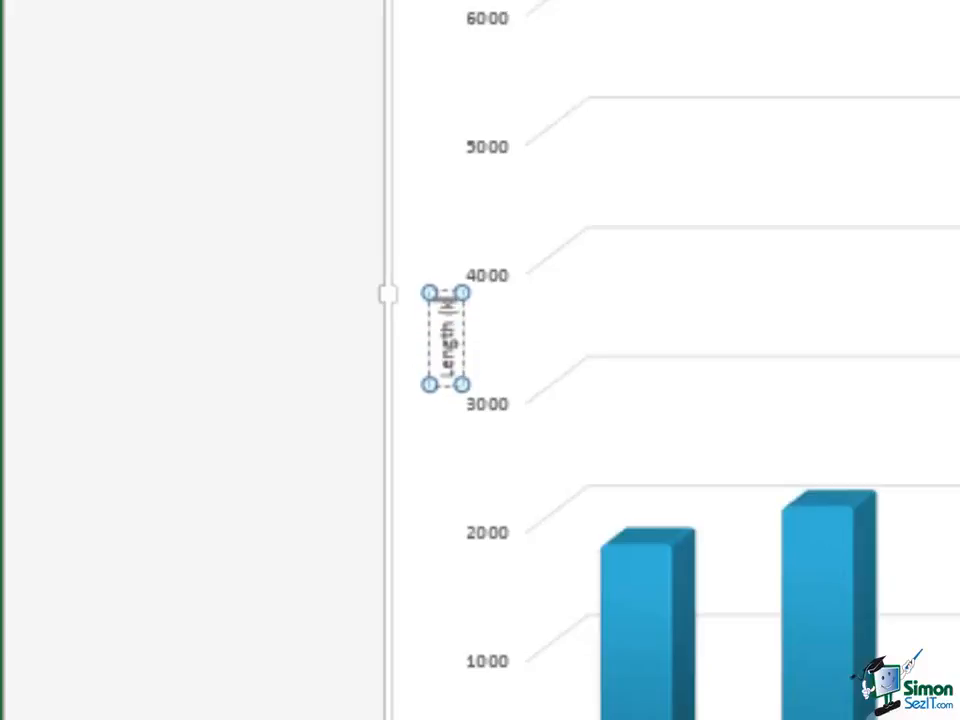
type("m)")
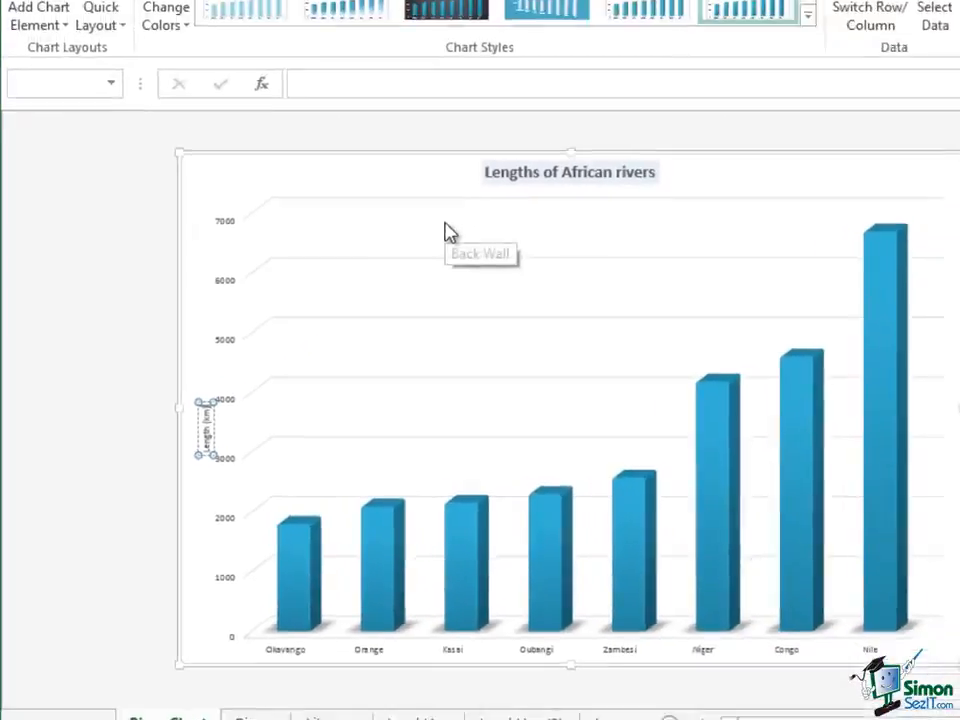
left_click(449, 232)
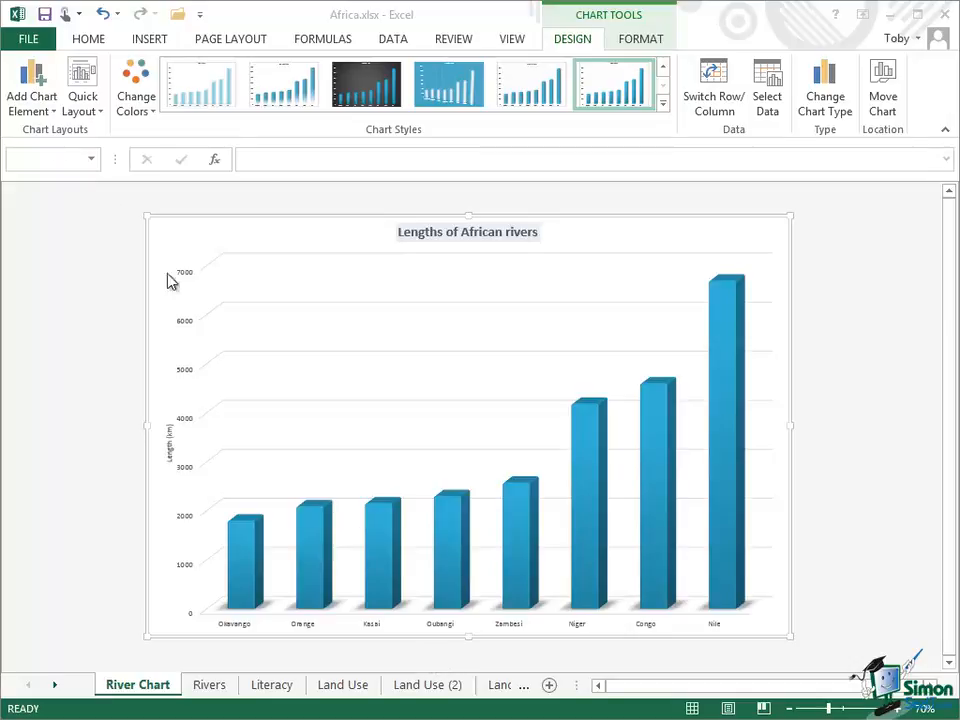
Add a Data Table with No Legend Keys beneath the chart, listing each river's length
left_click(37, 108)
left_click(38, 112)
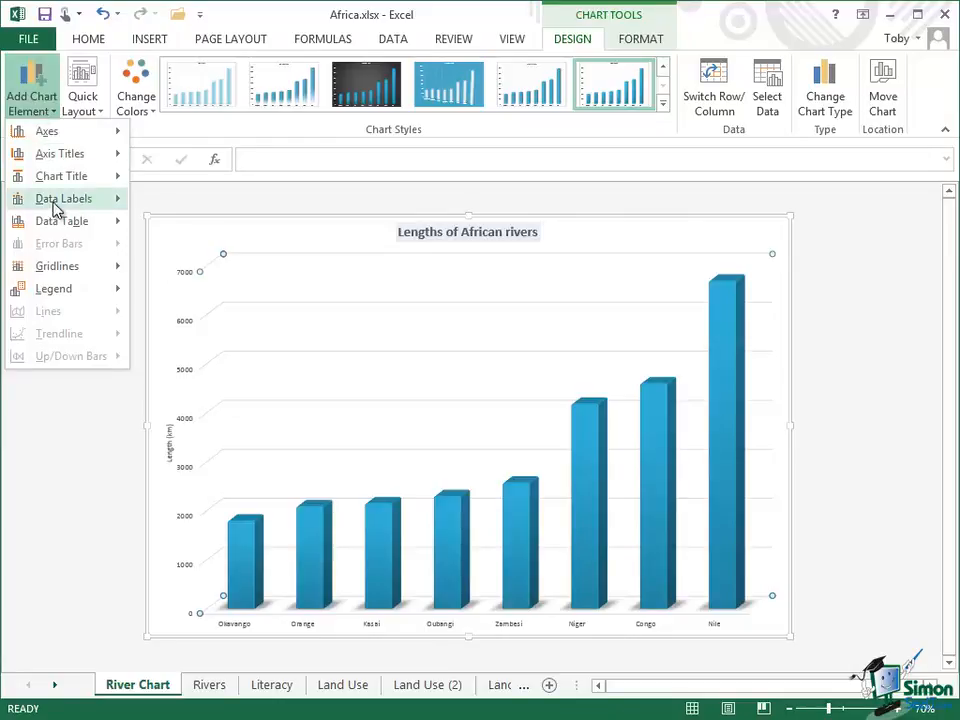
mouse_move(57, 228)
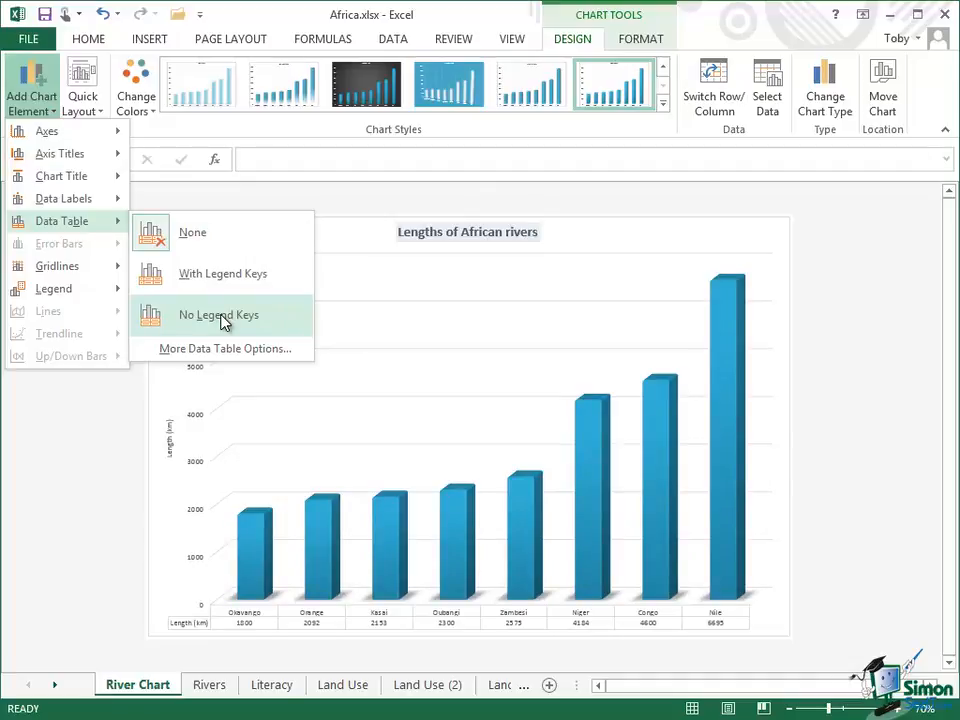
left_click(221, 317)
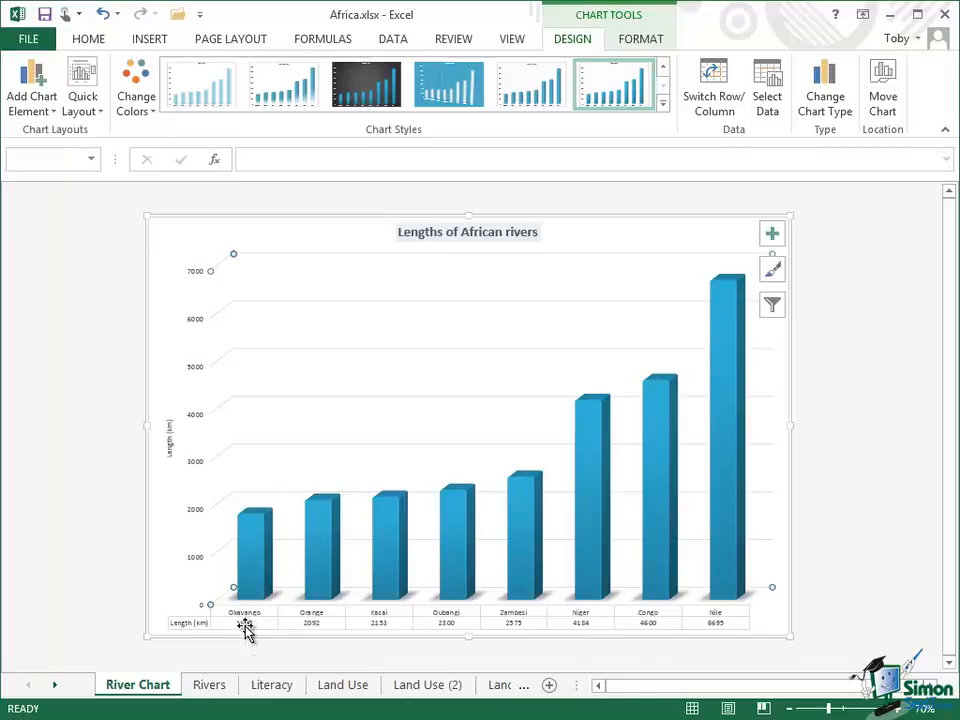
mouse_move(254, 586)
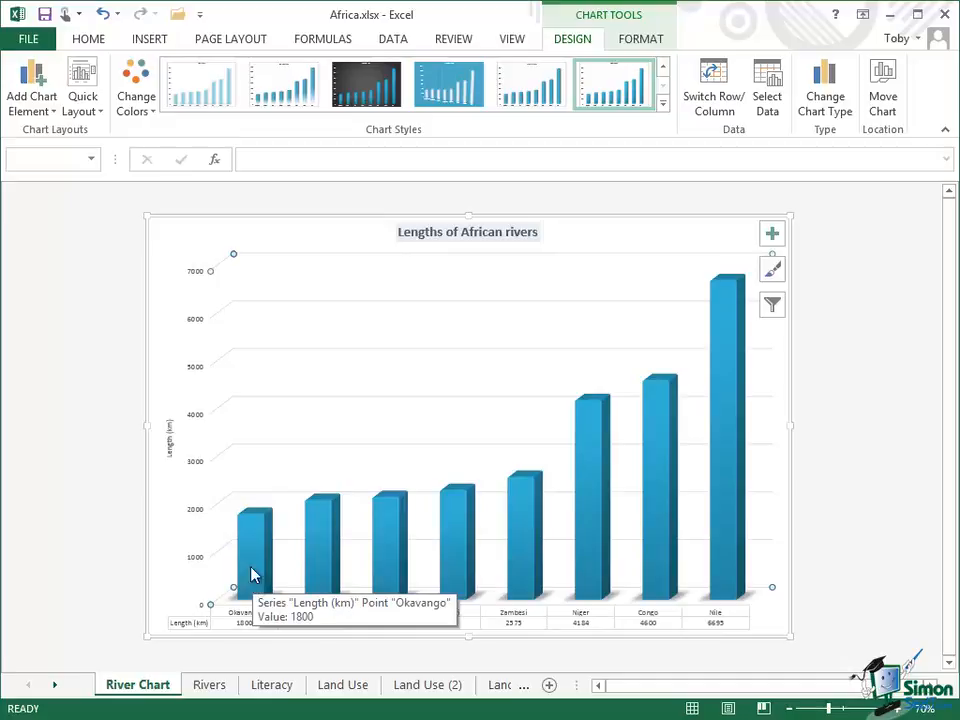
left_click(44, 110)
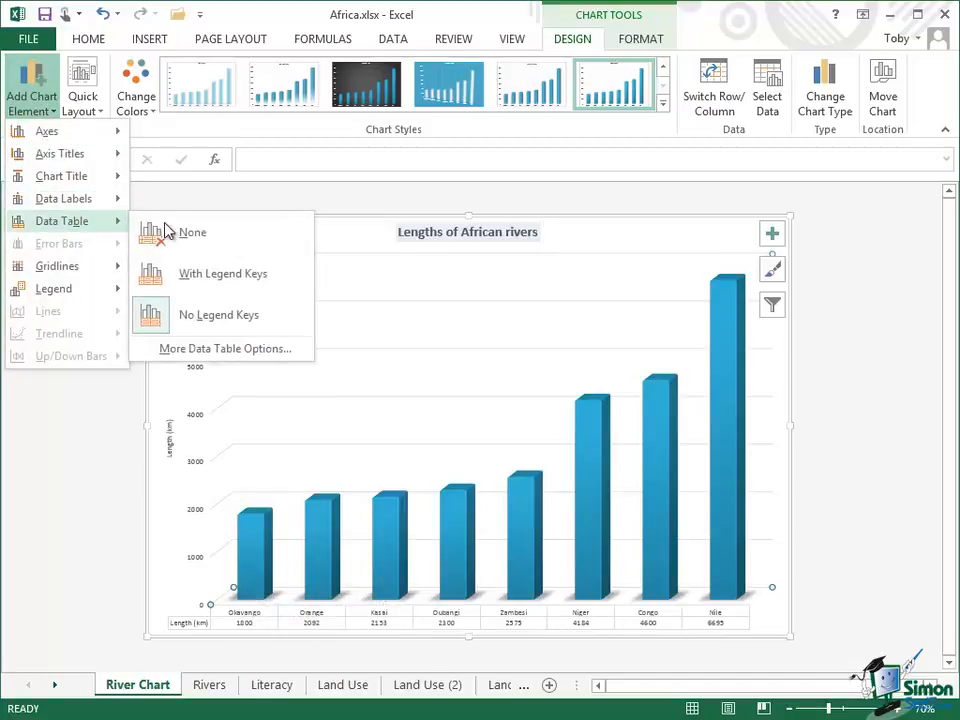
Set the chart's Data Table to None, leaving only river names beneath the columns
left_click(209, 232)
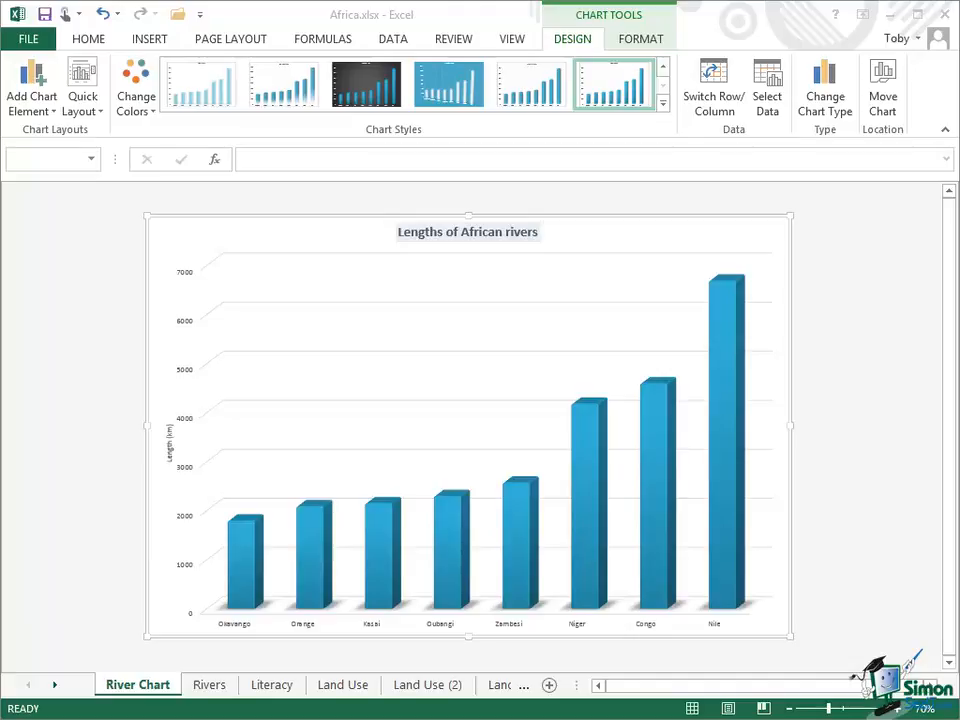
mouse_move(731, 296)
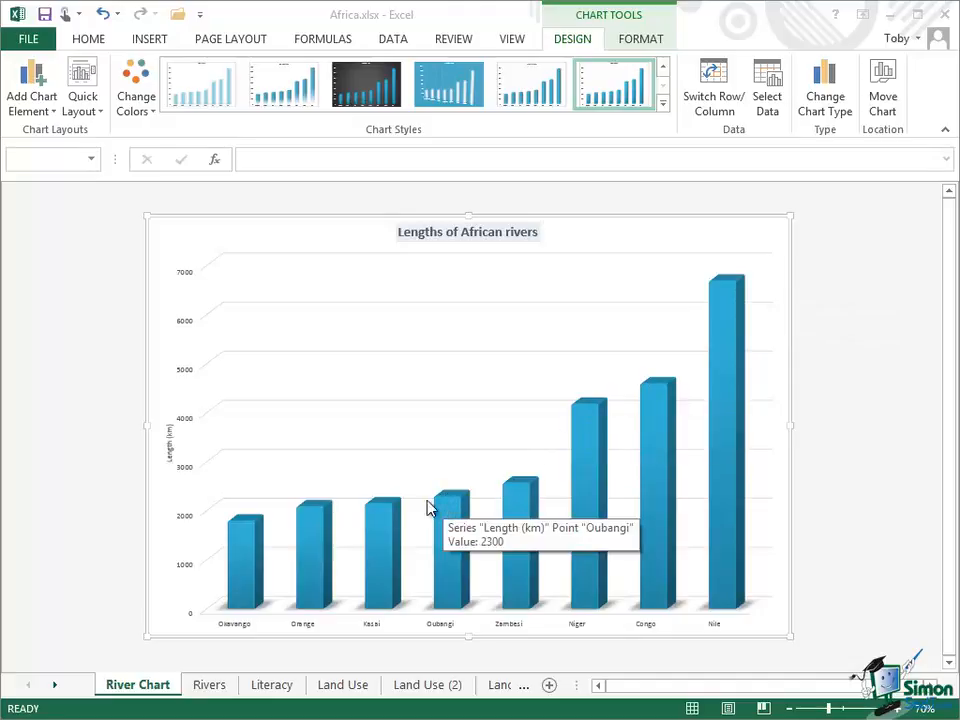
mouse_move(384, 507)
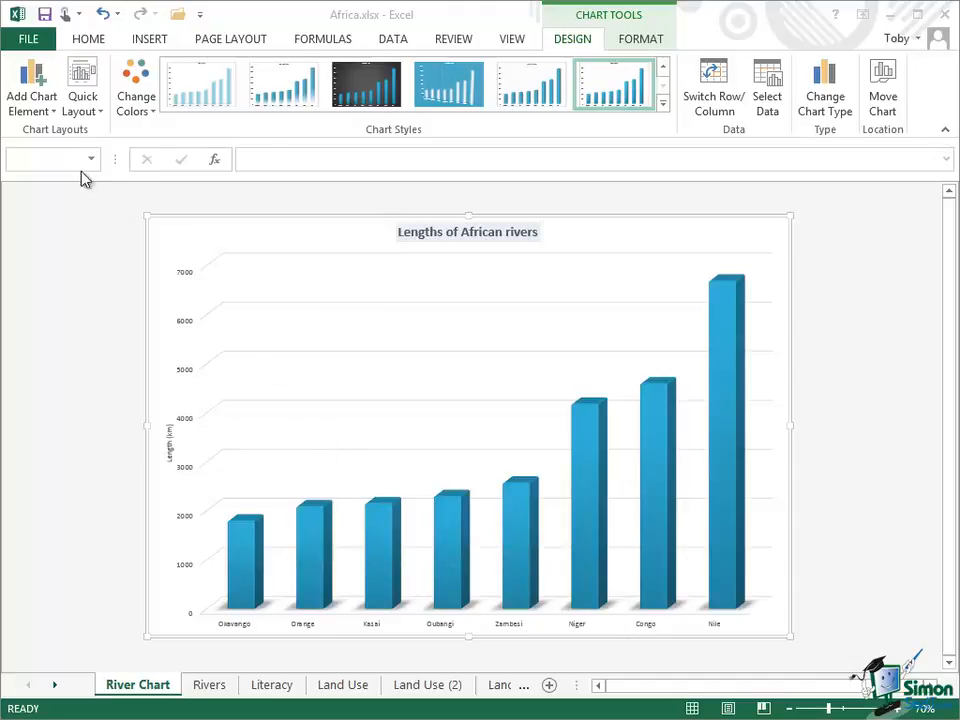
Add length data labels to every river column via More Data Label Options
left_click(28, 115)
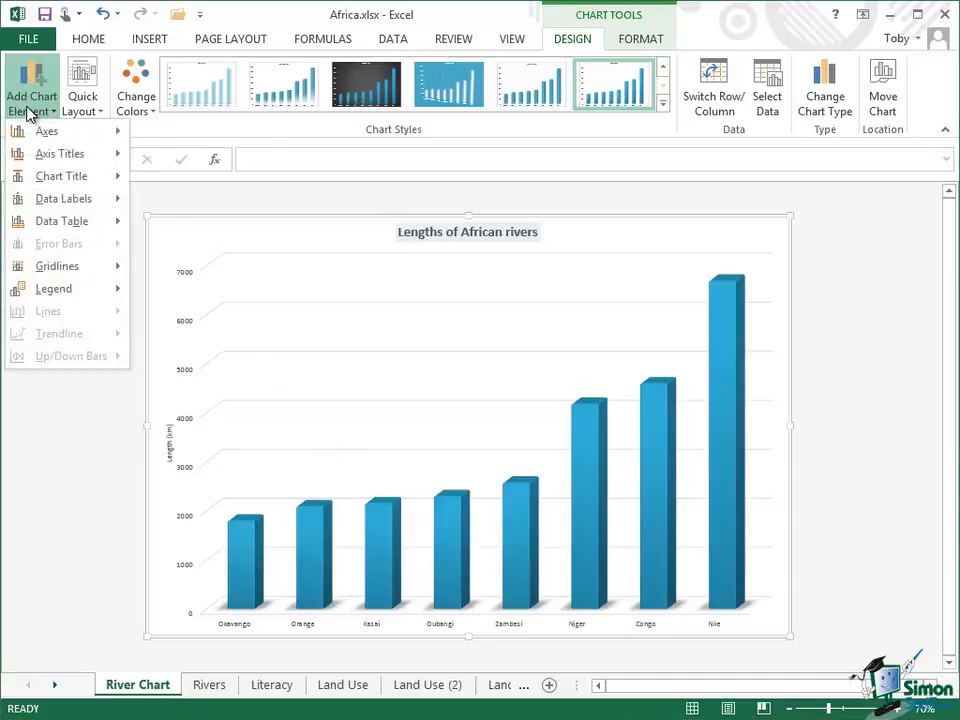
mouse_move(64, 202)
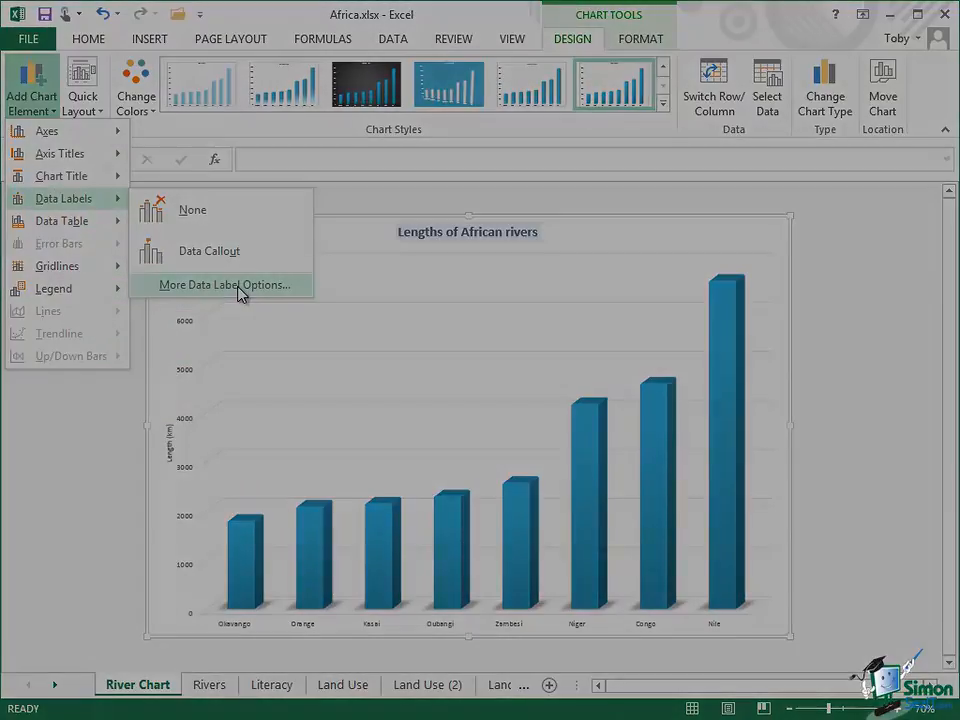
left_click(240, 290)
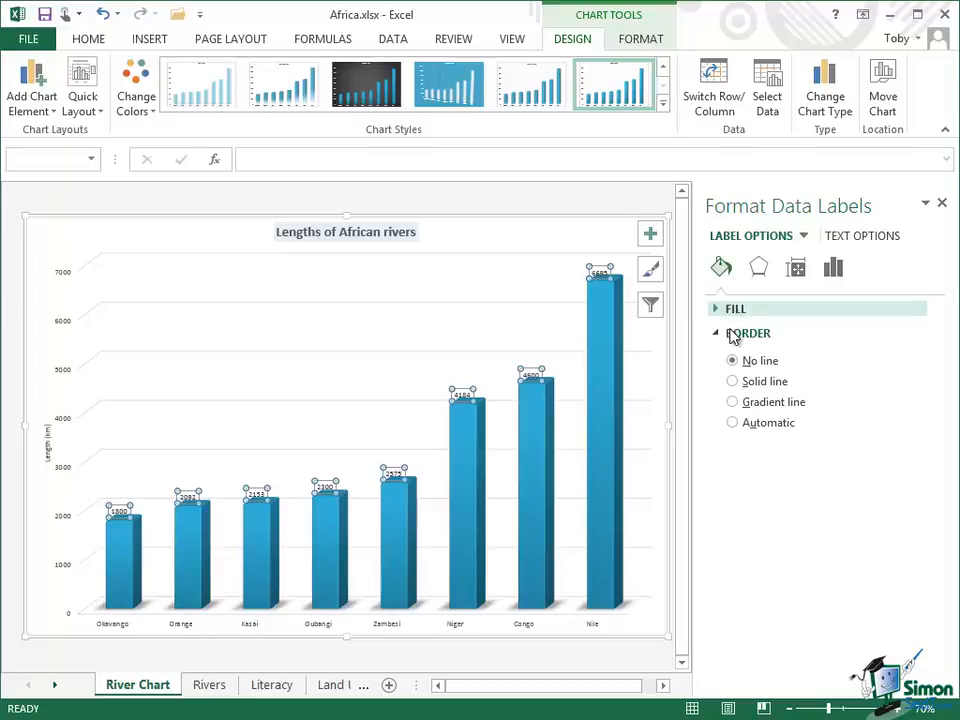
Browse the data labels' Effects and Size & Properties settings, then expand LABEL OPTIONS
left_click(759, 271)
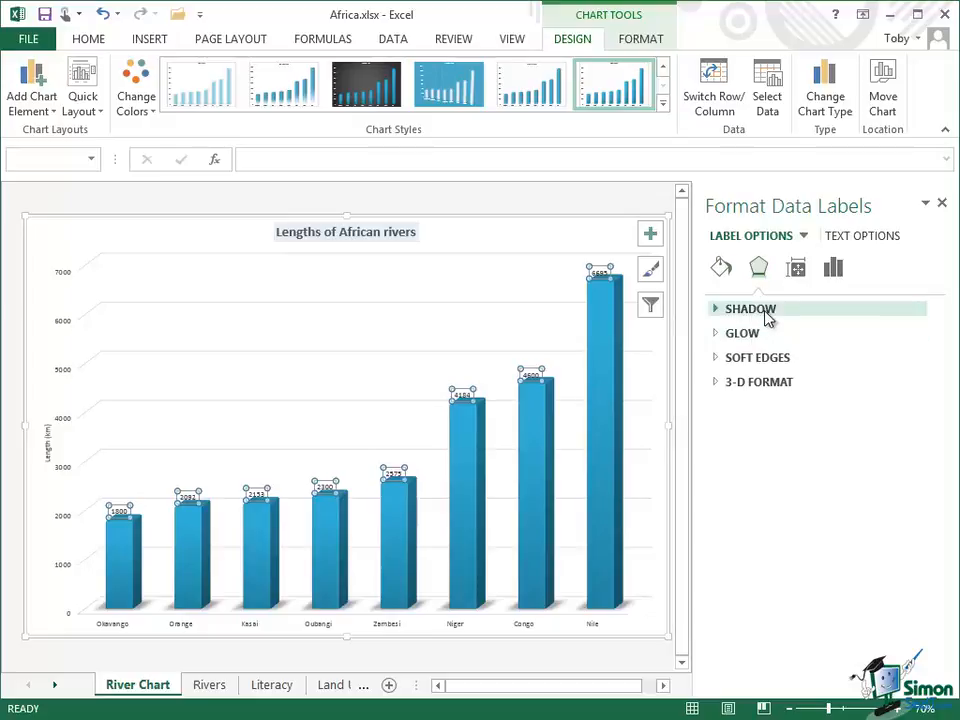
left_click(799, 270)
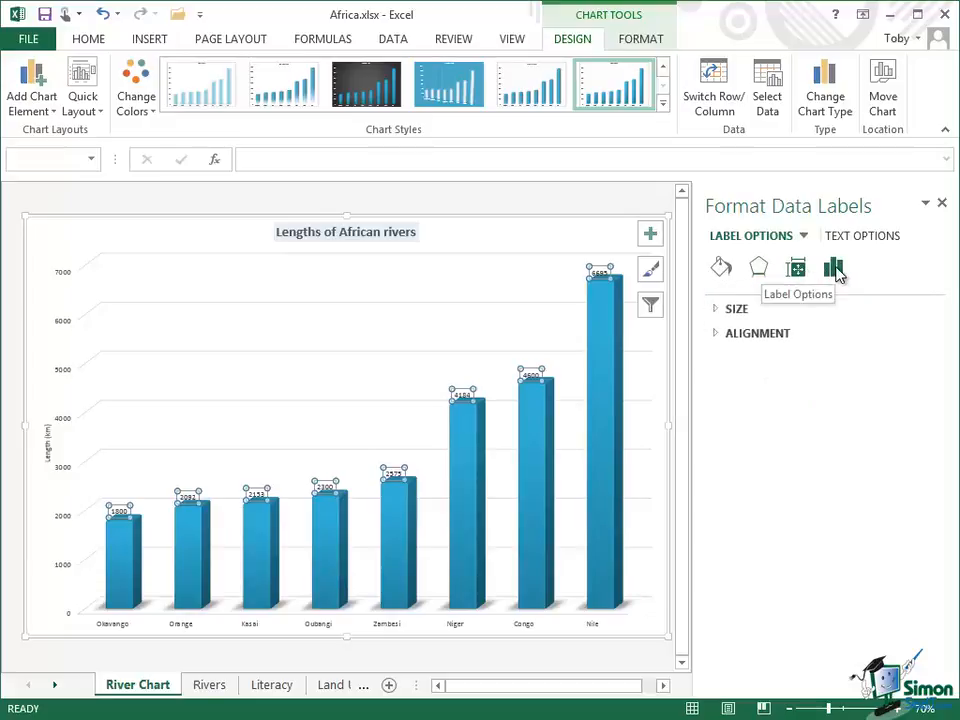
left_click(835, 272)
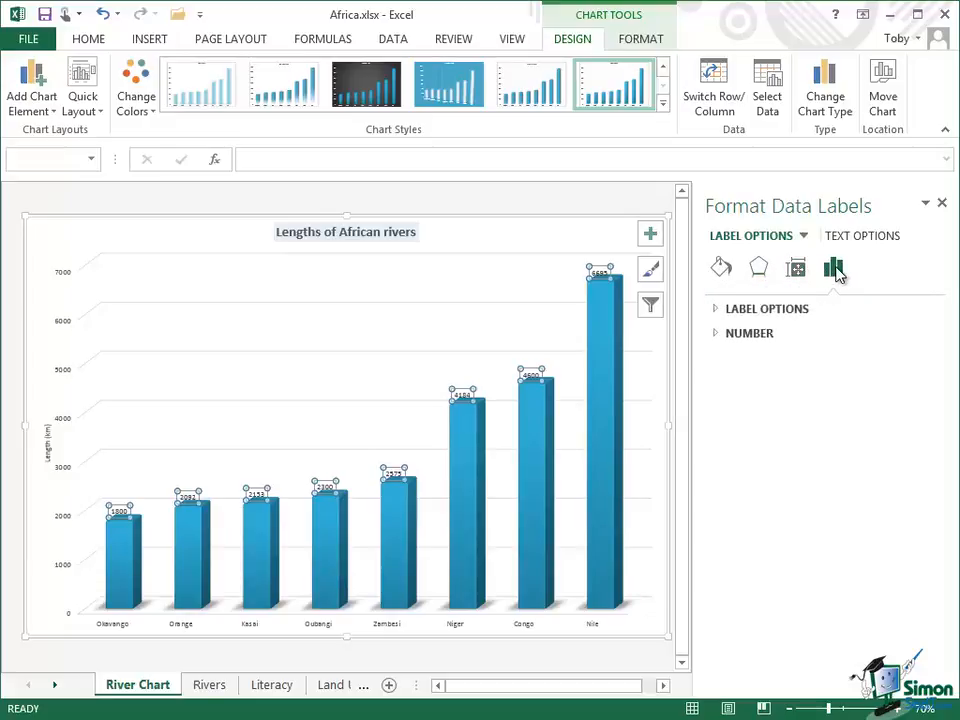
left_click(719, 311)
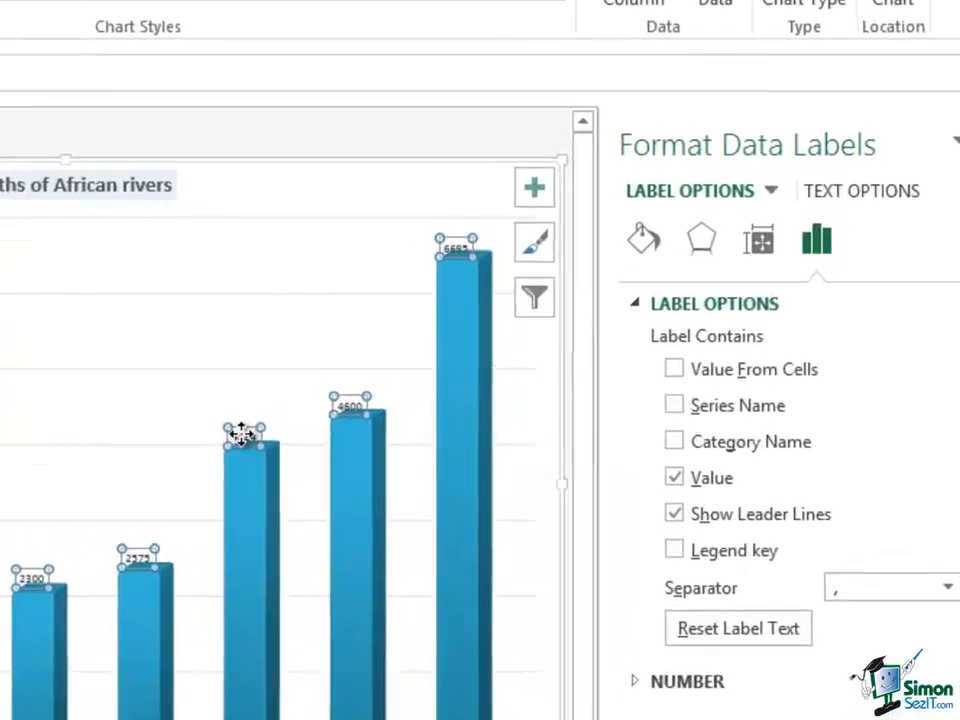
Raise the Niger 4184 label above its column and add Category Name so it reads 'Niger, 4184'
left_click_drag(461, 394, 468, 332)
left_click_drag(229, 342, 229, 344)
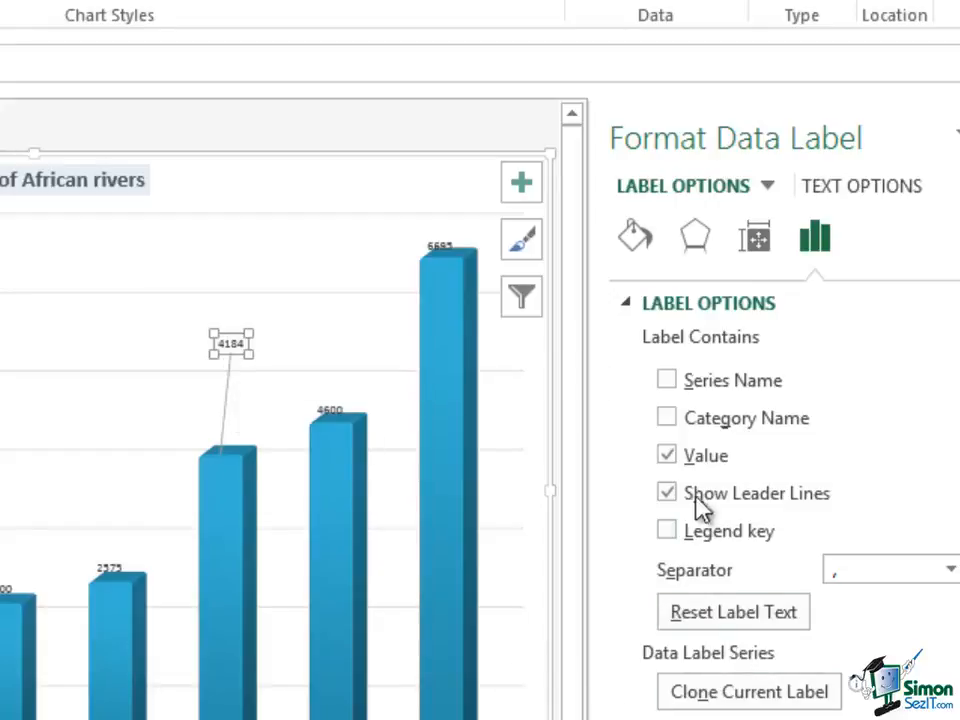
left_click(665, 418)
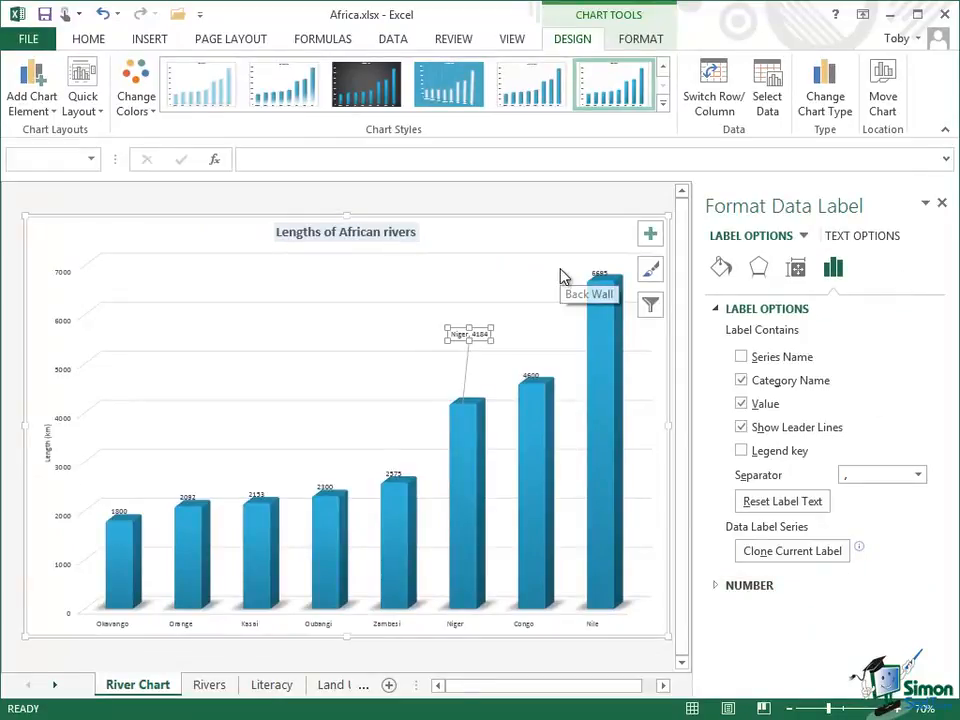
Review the Niger label's Size & Properties and Effects settings
left_click(797, 275)
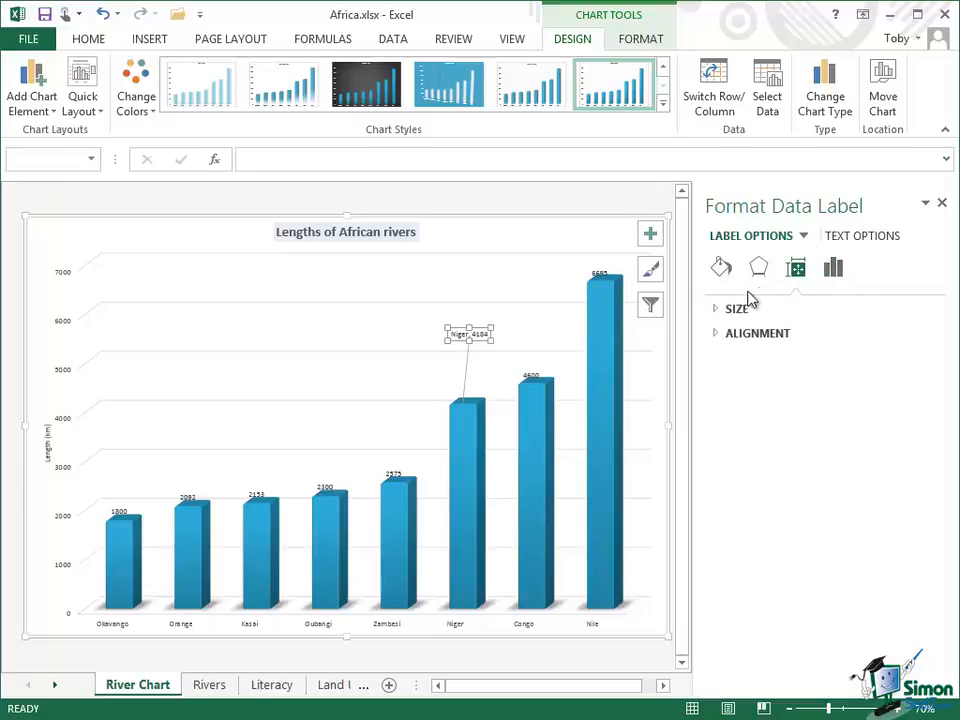
left_click(716, 309)
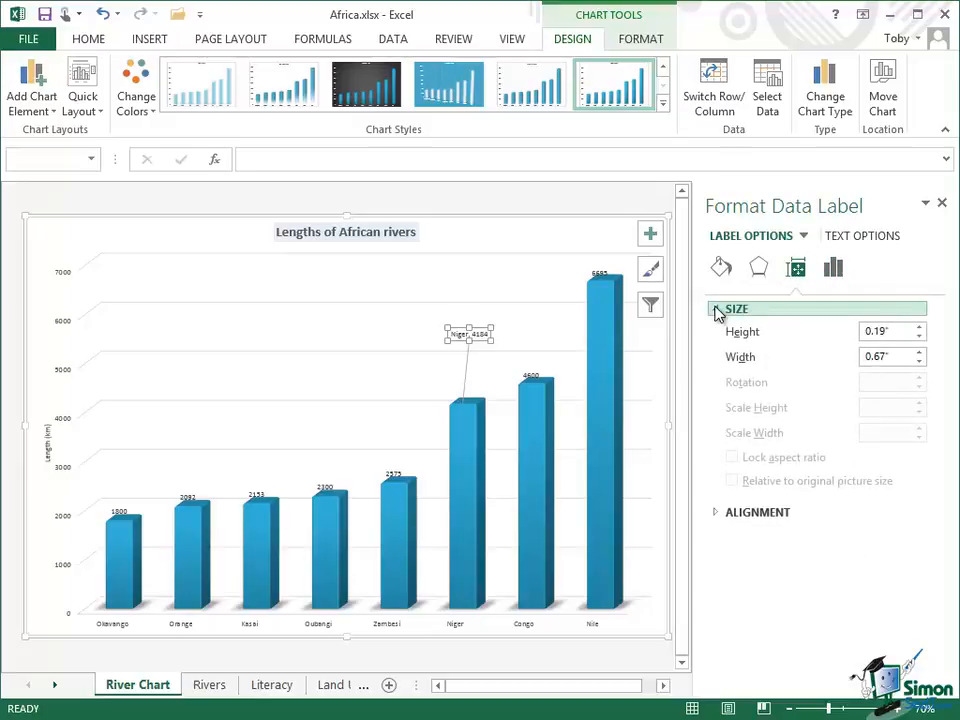
left_click(759, 269)
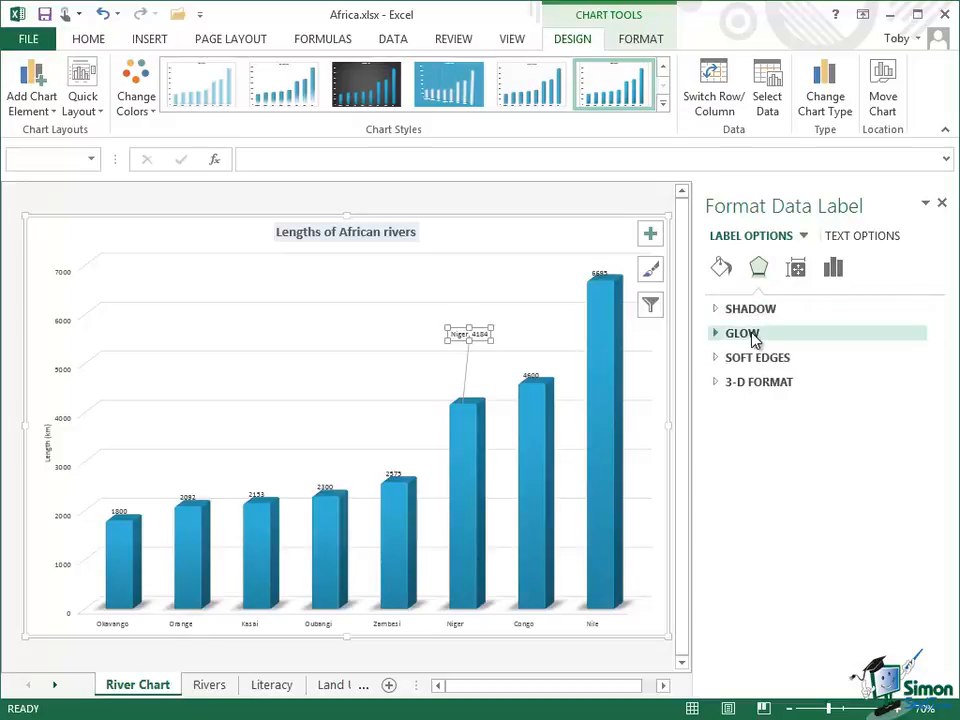
Give the Niger label a solid fill in a light colour
left_click(722, 268)
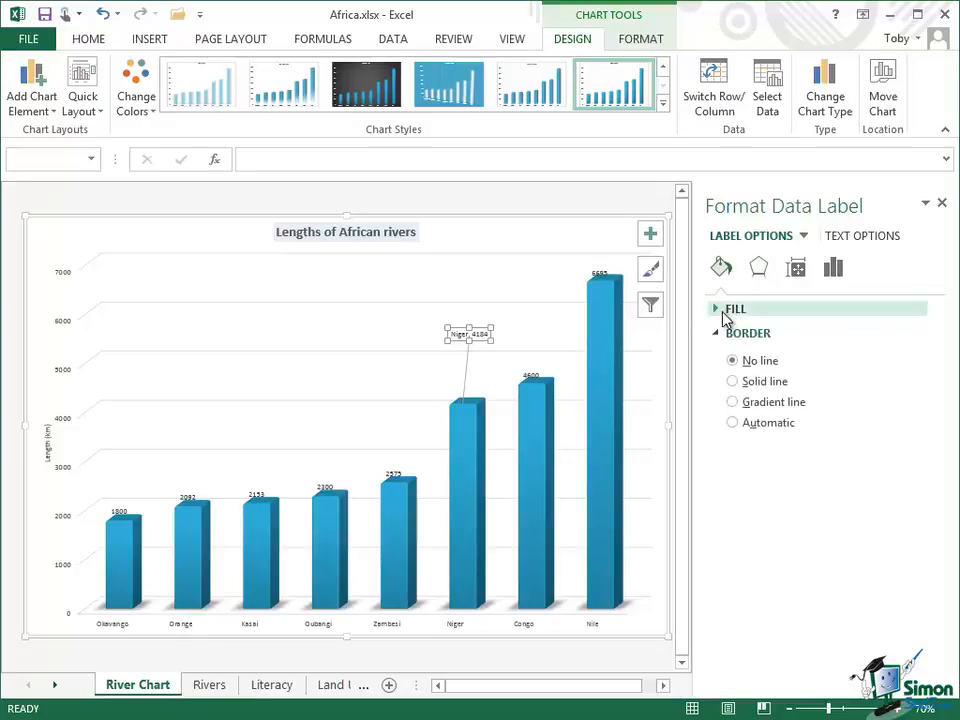
left_click(728, 311)
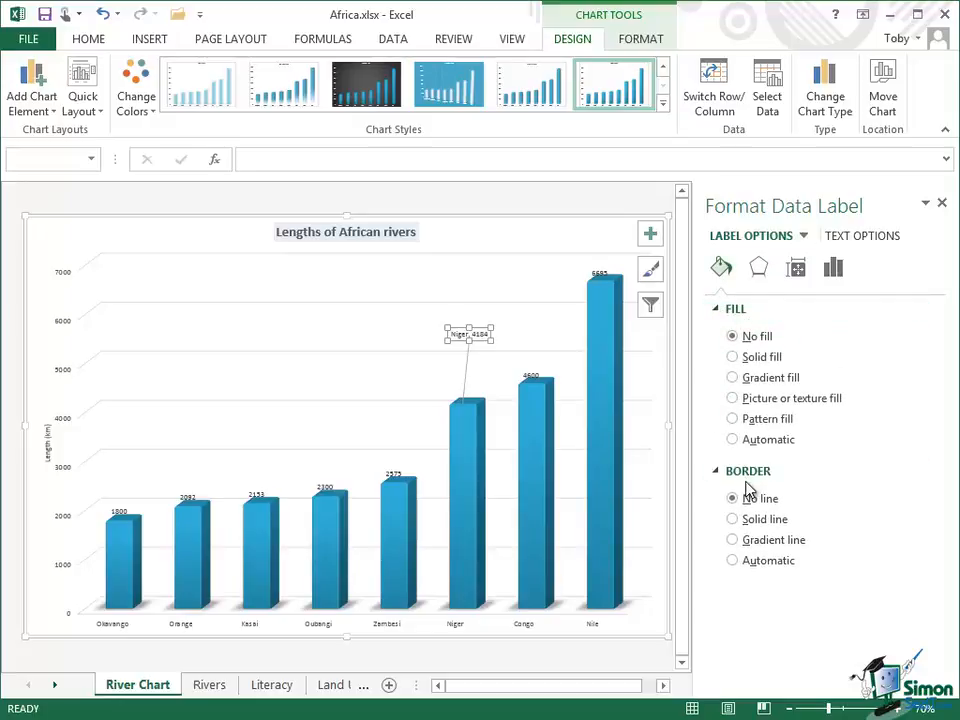
left_click(733, 358)
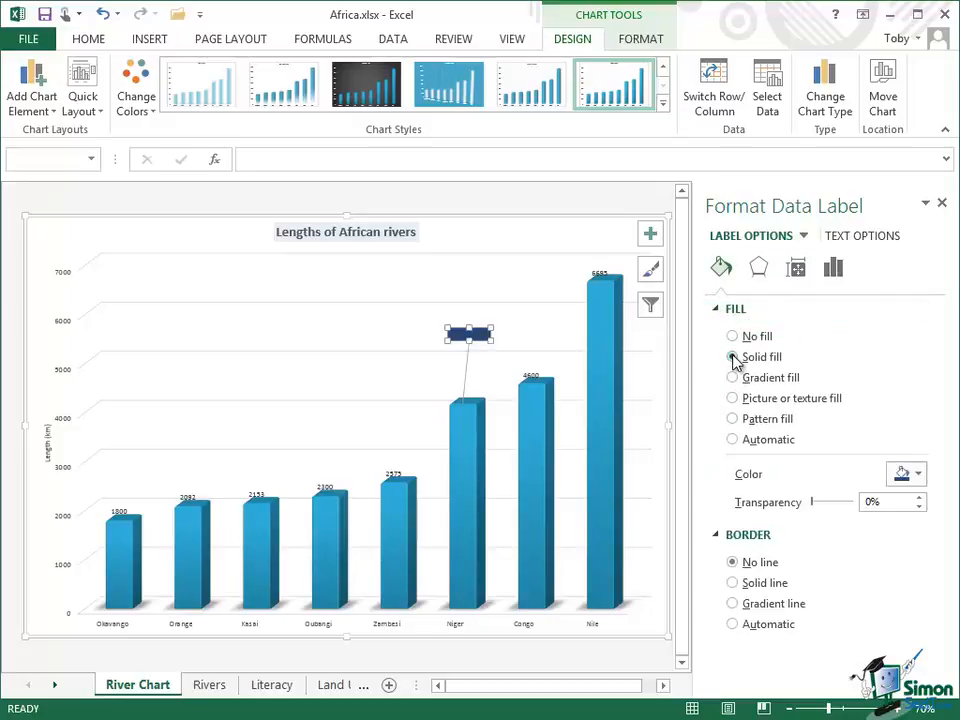
left_click(918, 474)
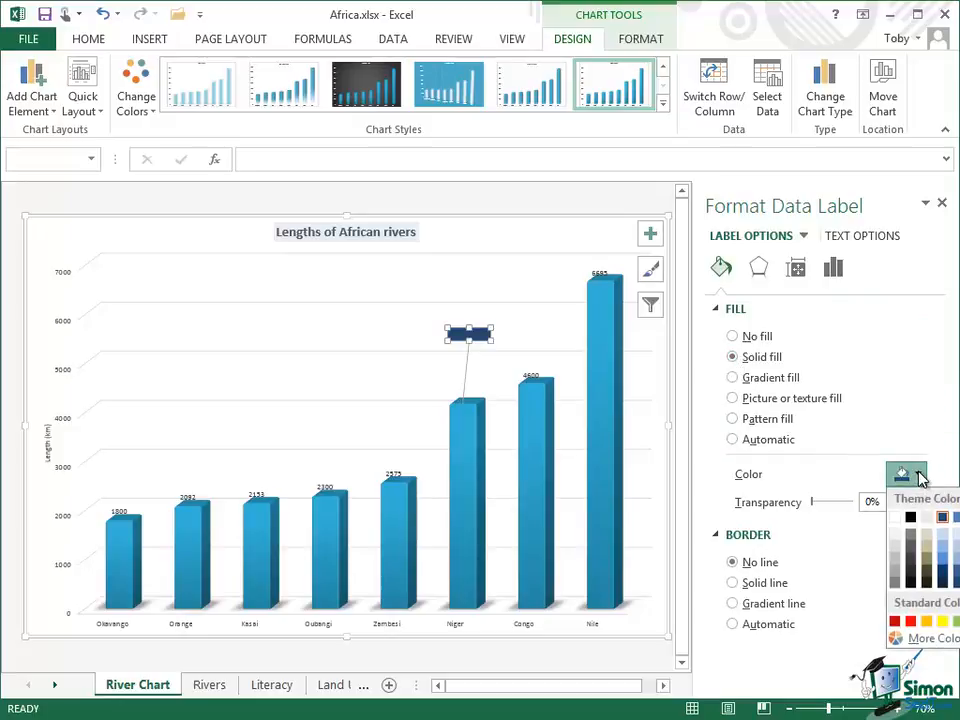
left_click(898, 549)
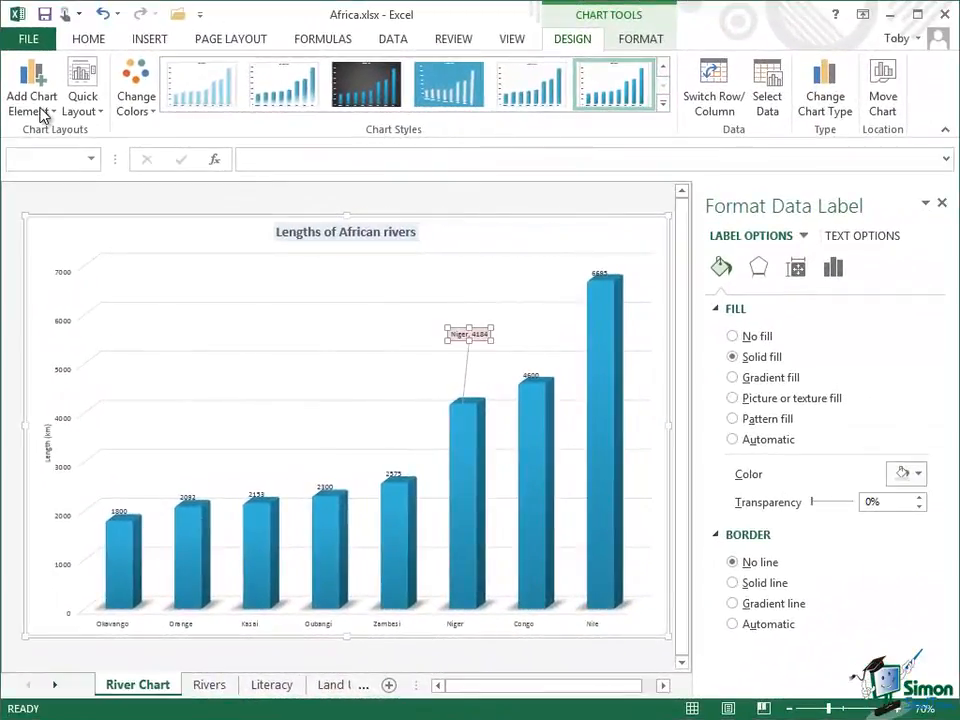
Add Primary Major Vertical gridlines, remove them again, then bring up the Axes choices
left_click(112, 93)
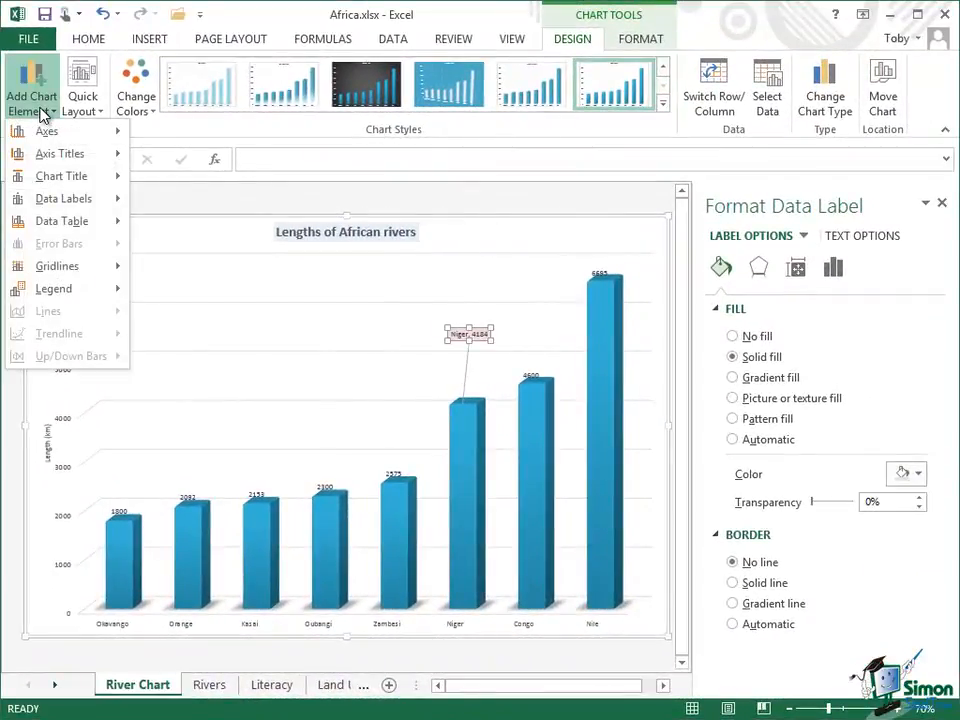
mouse_move(70, 293)
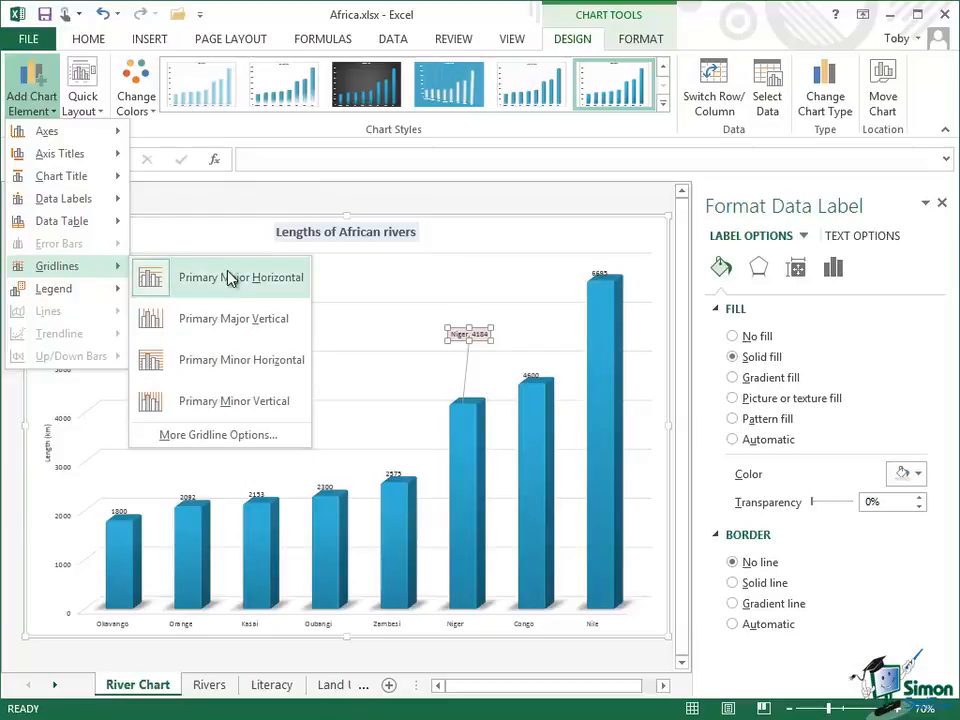
left_click(260, 328)
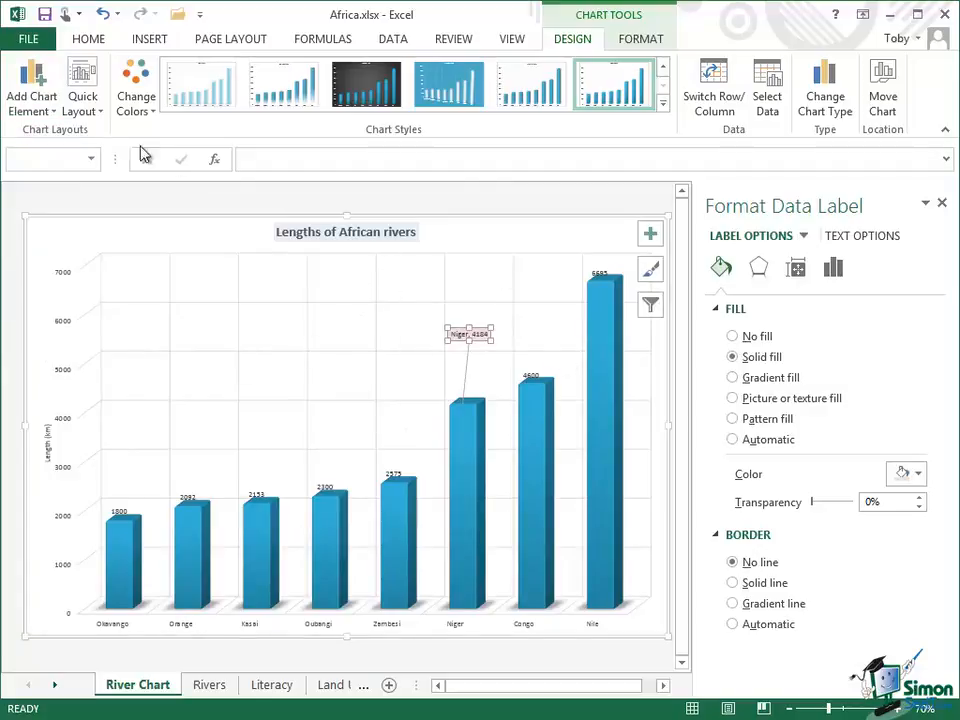
left_click(30, 100)
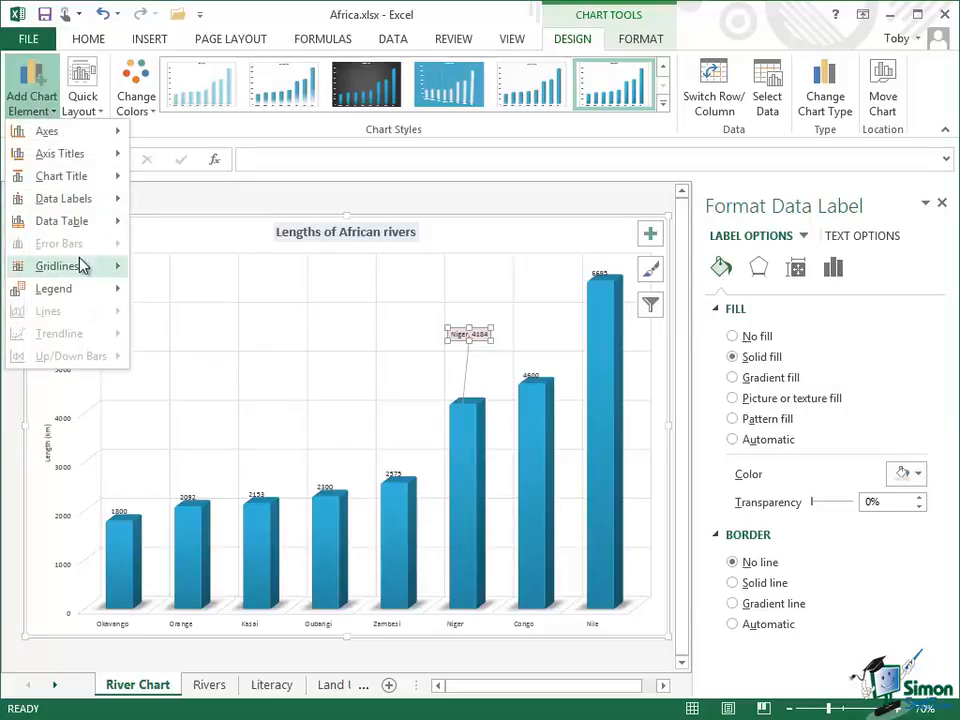
left_click(183, 322)
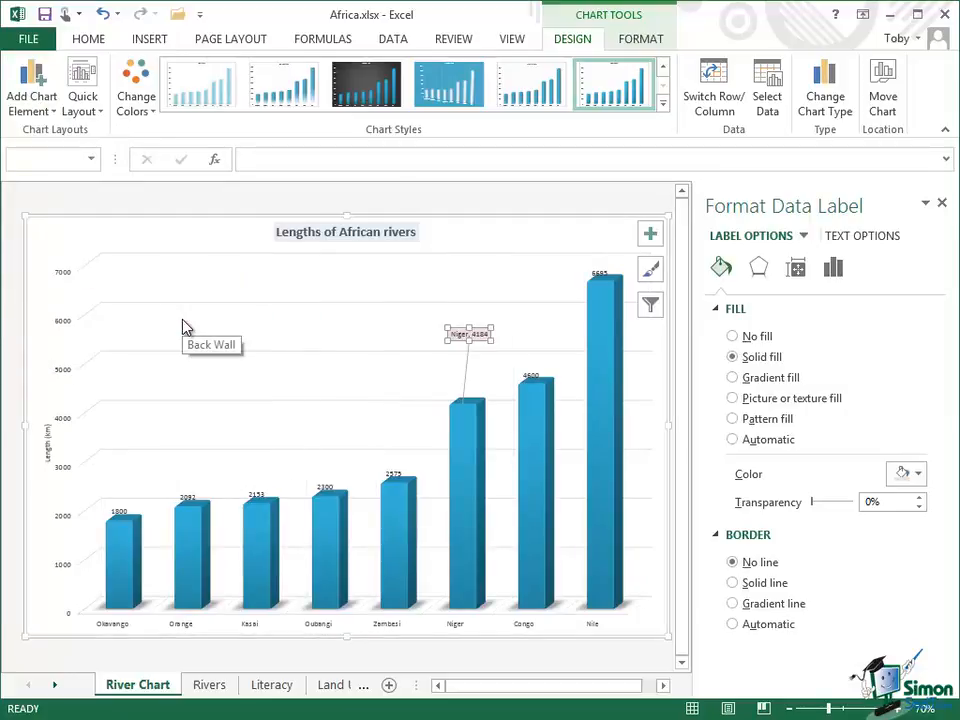
left_click(45, 92)
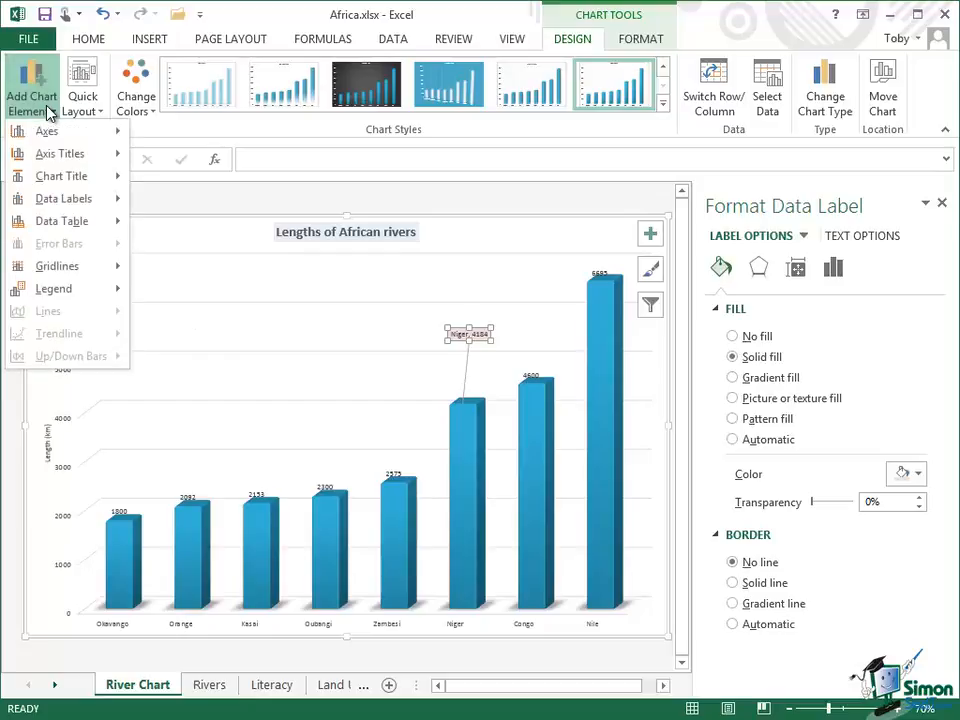
mouse_move(58, 141)
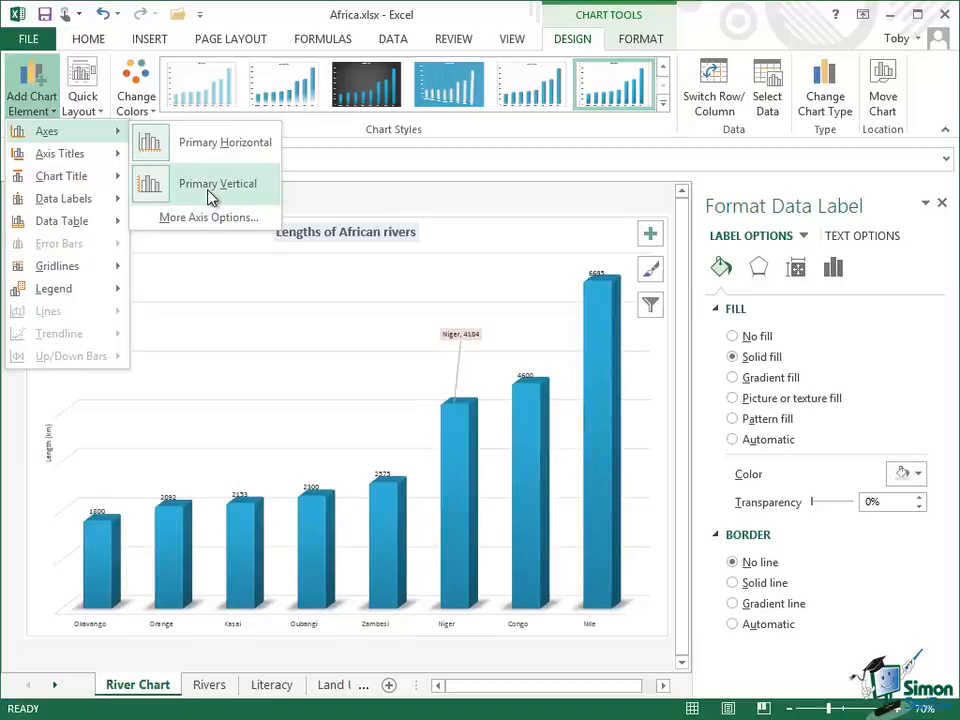
Open the Quick Layout gallery of chart layouts
left_click(95, 107)
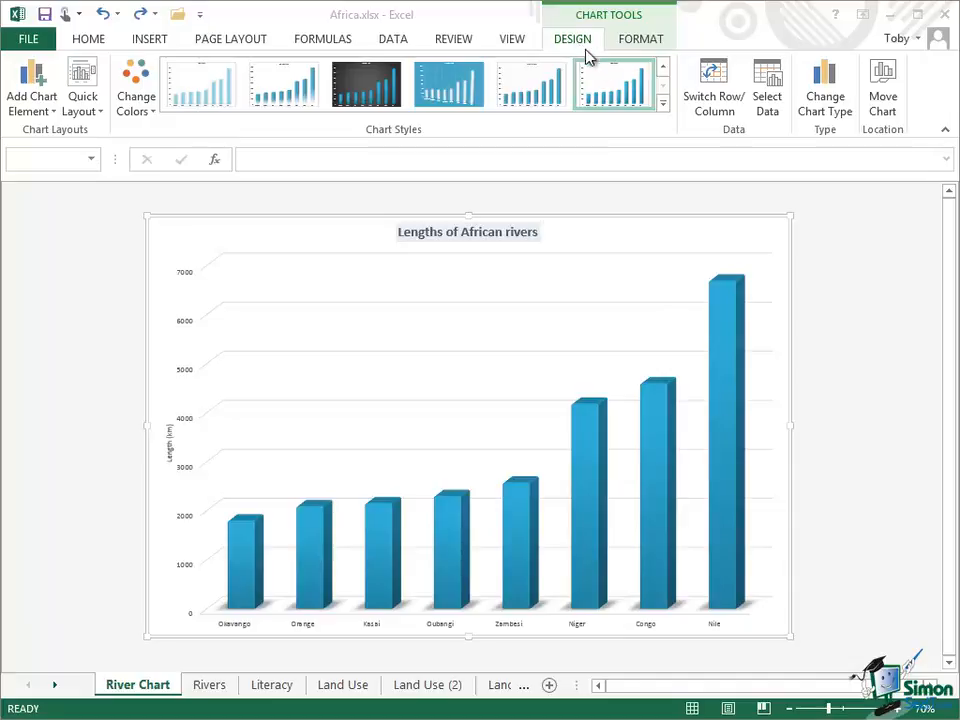
left_click(834, 114)
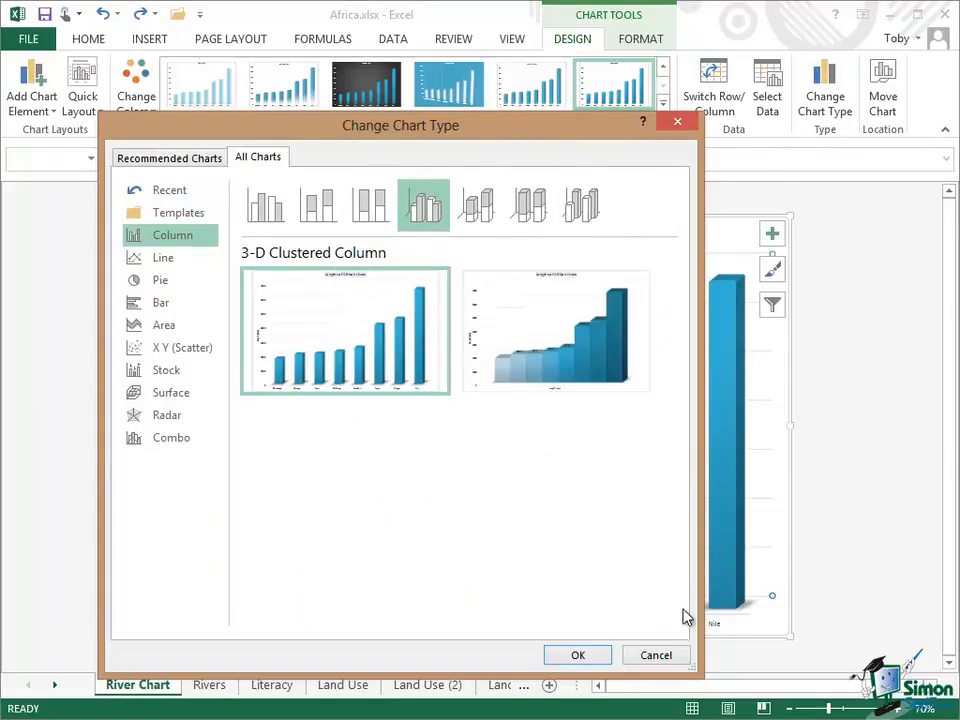
left_click(648, 657)
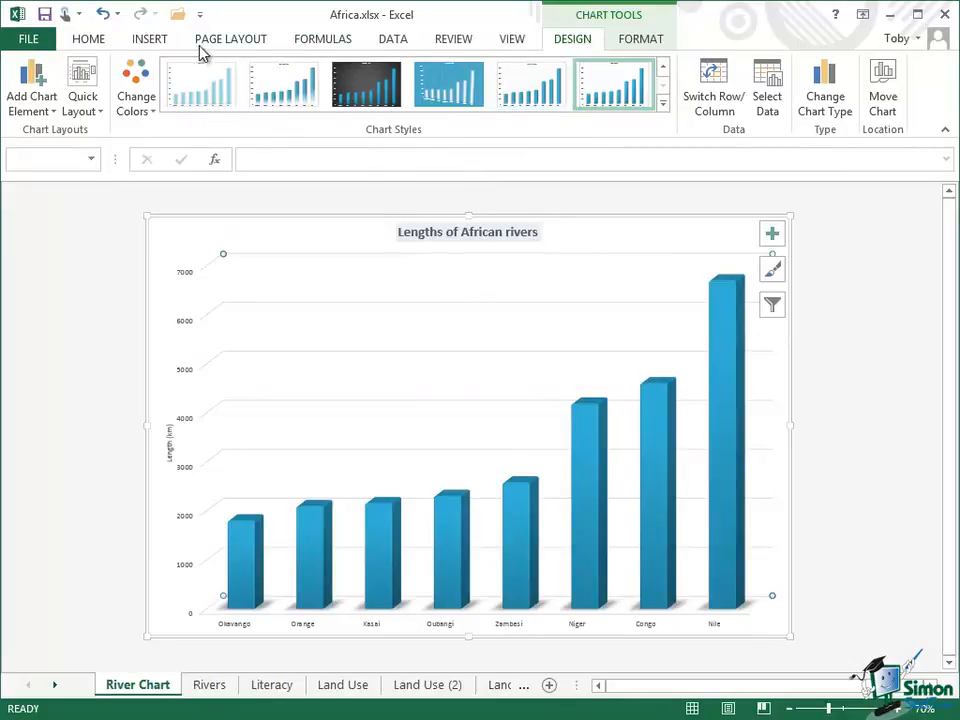
On the HOME tab, preview the Chart Styles gallery and close it without changing the chart
left_click(86, 41)
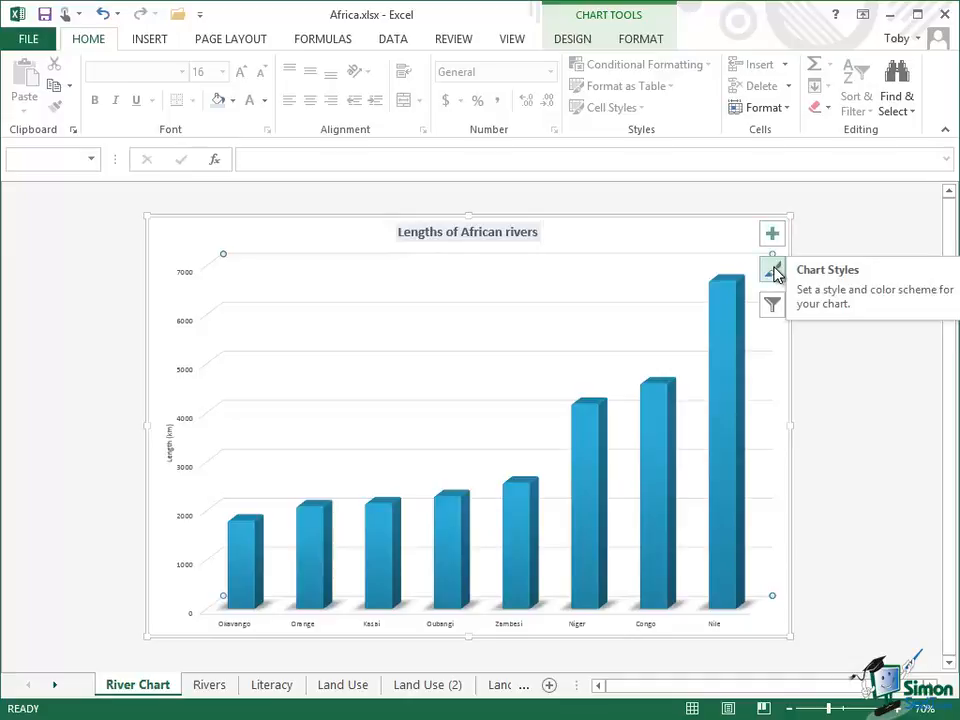
left_click(774, 271)
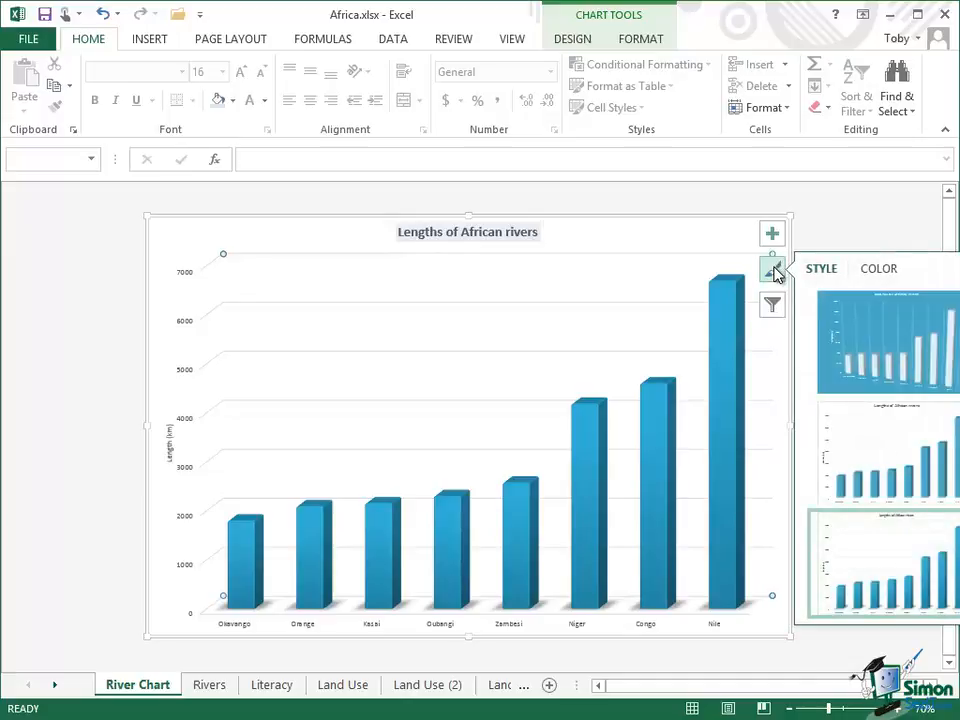
left_click(776, 272)
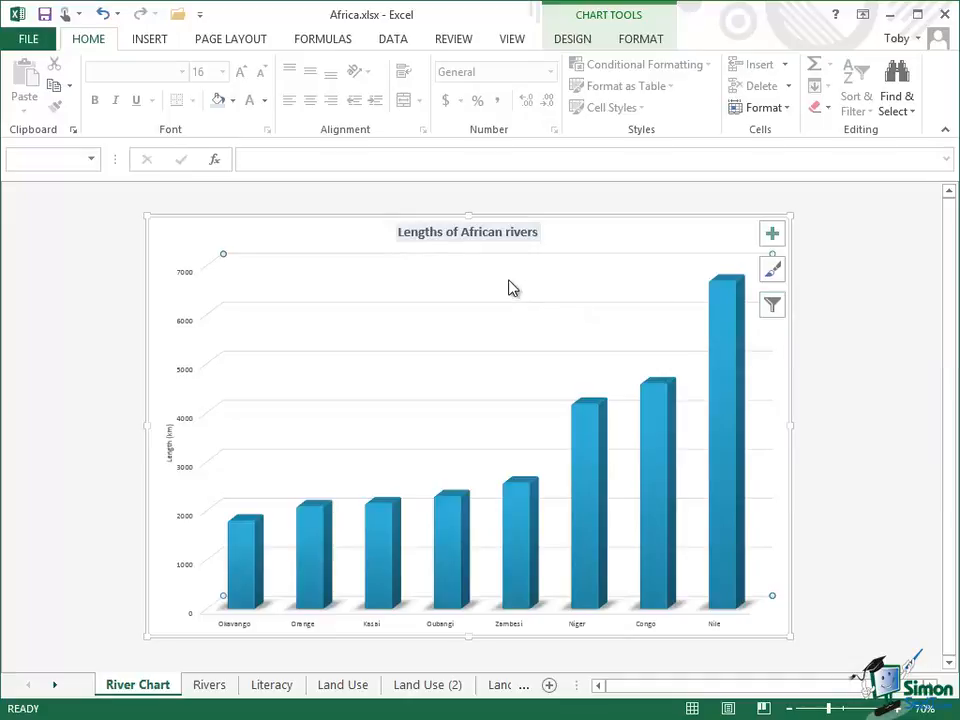
Fill the chart's back wall light lavender
right_click(434, 287)
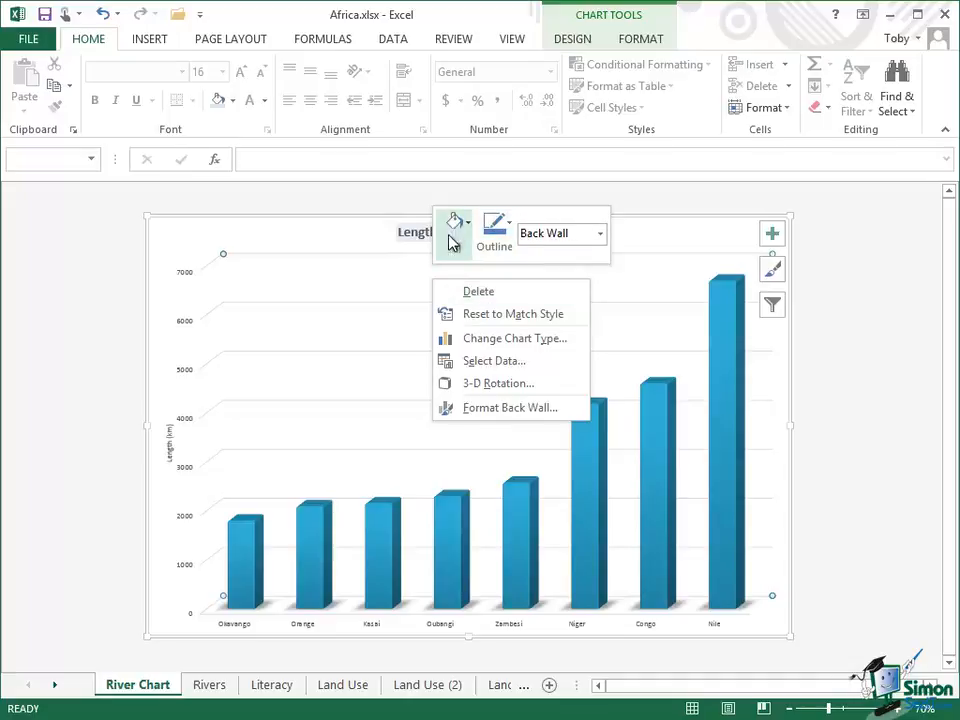
left_click(601, 236)
left_click(578, 257)
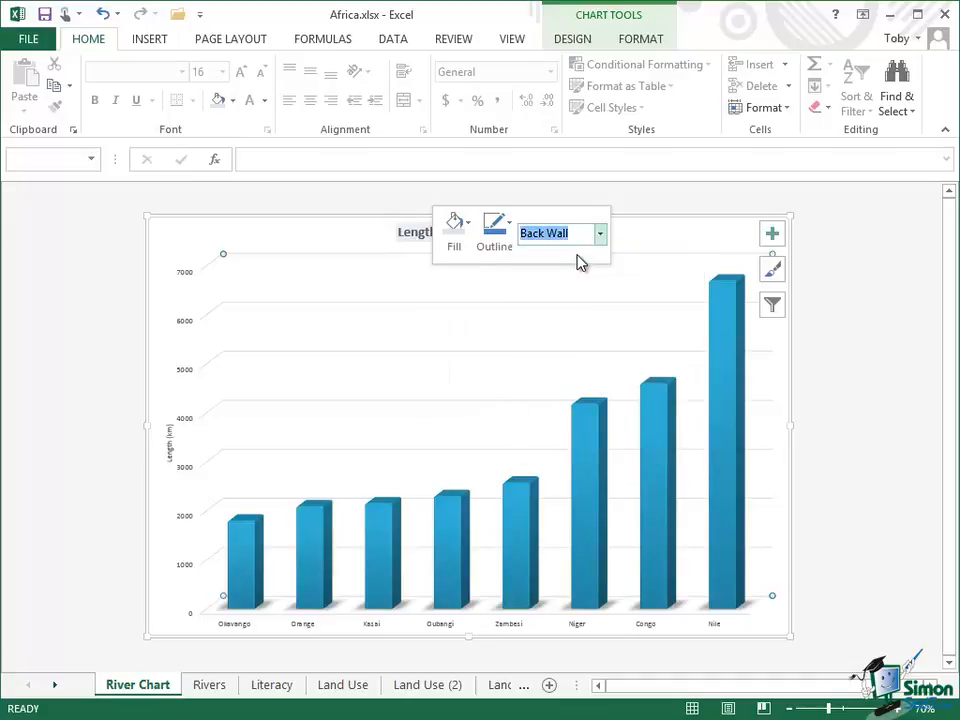
left_click(473, 226)
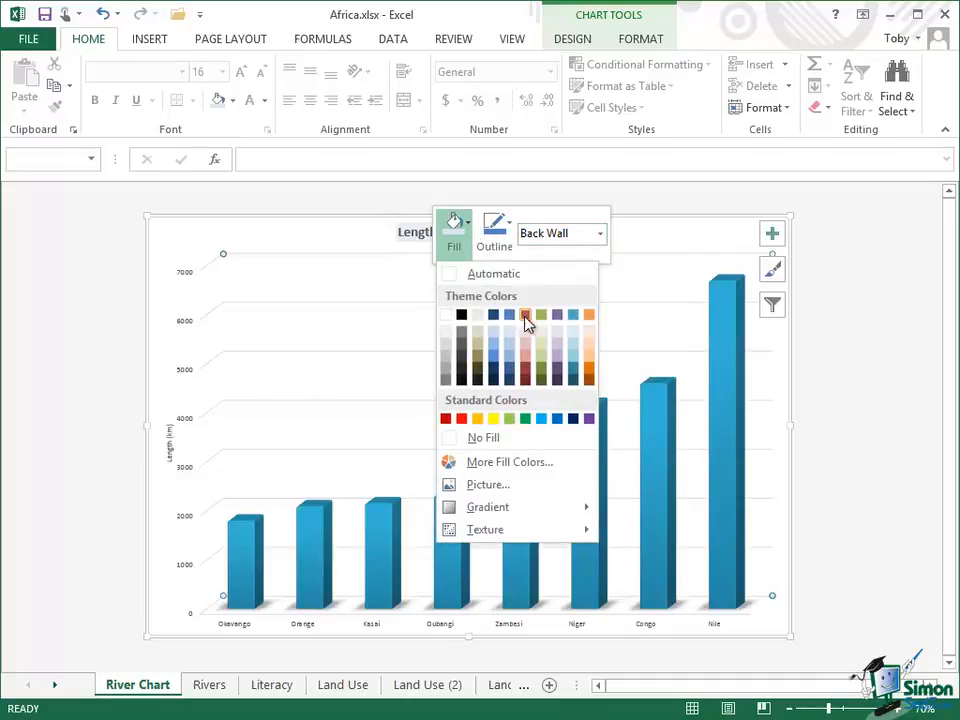
left_click(556, 334)
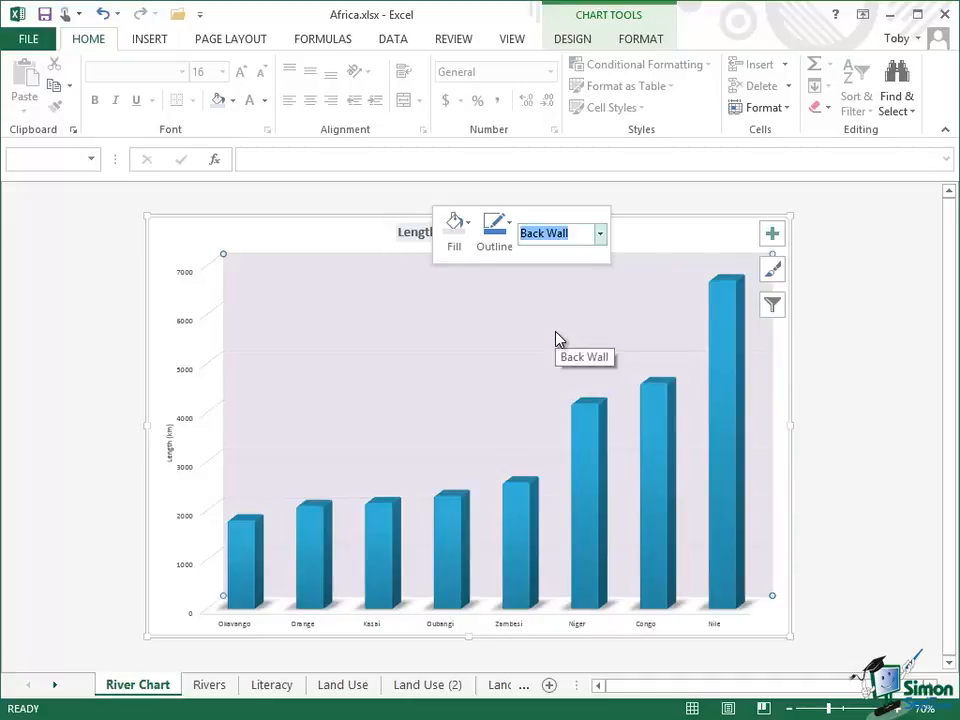
Select the Side Wall and fill it grey
left_click(601, 234)
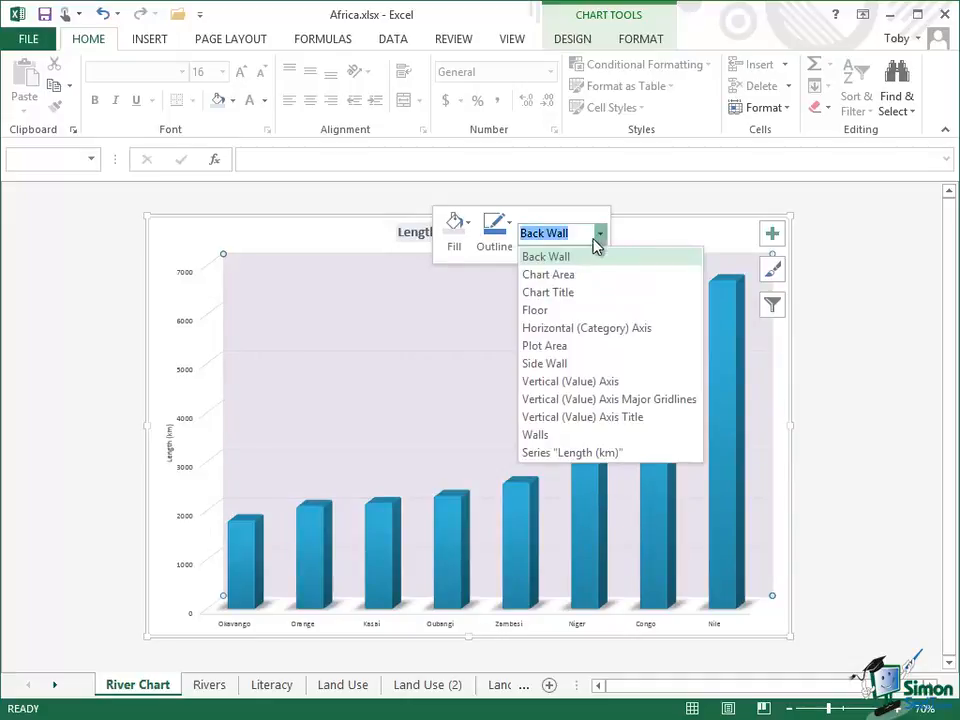
left_click(561, 364)
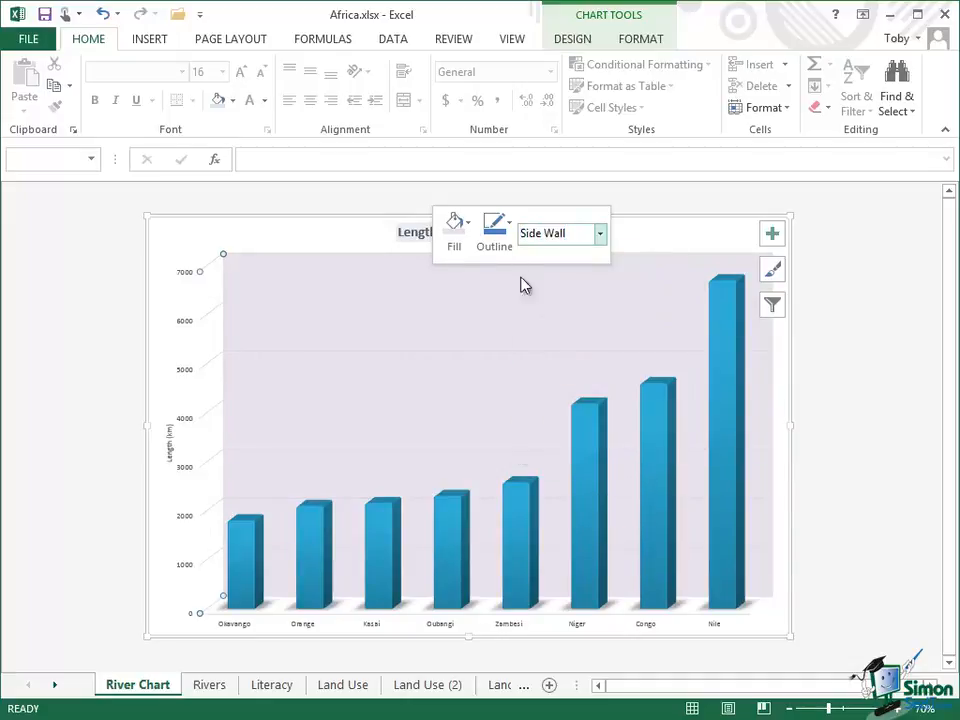
left_click(463, 226)
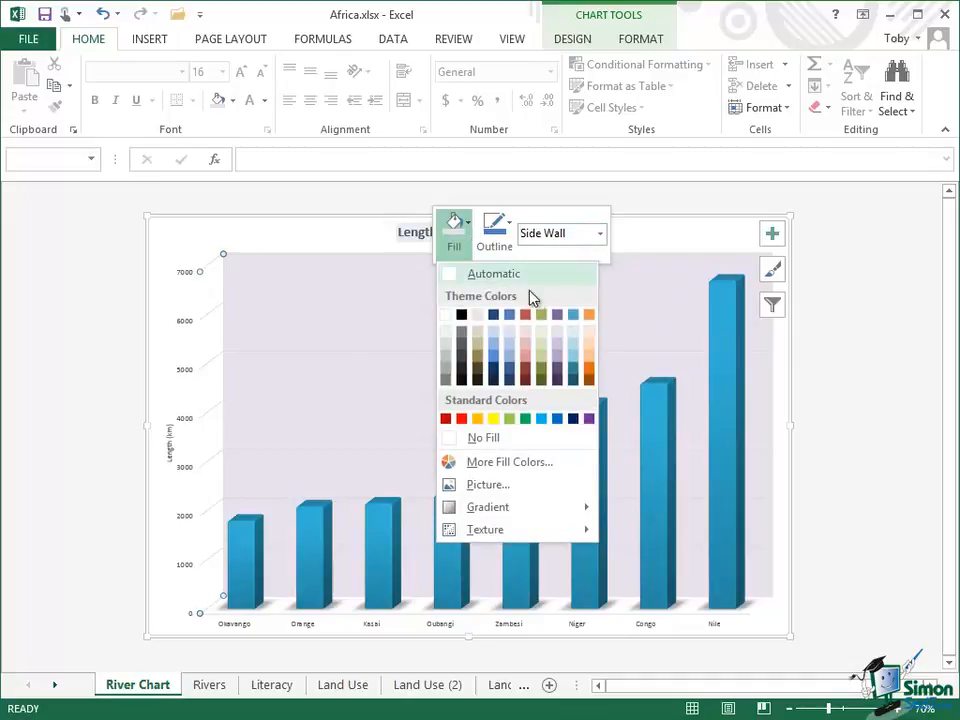
left_click(560, 334)
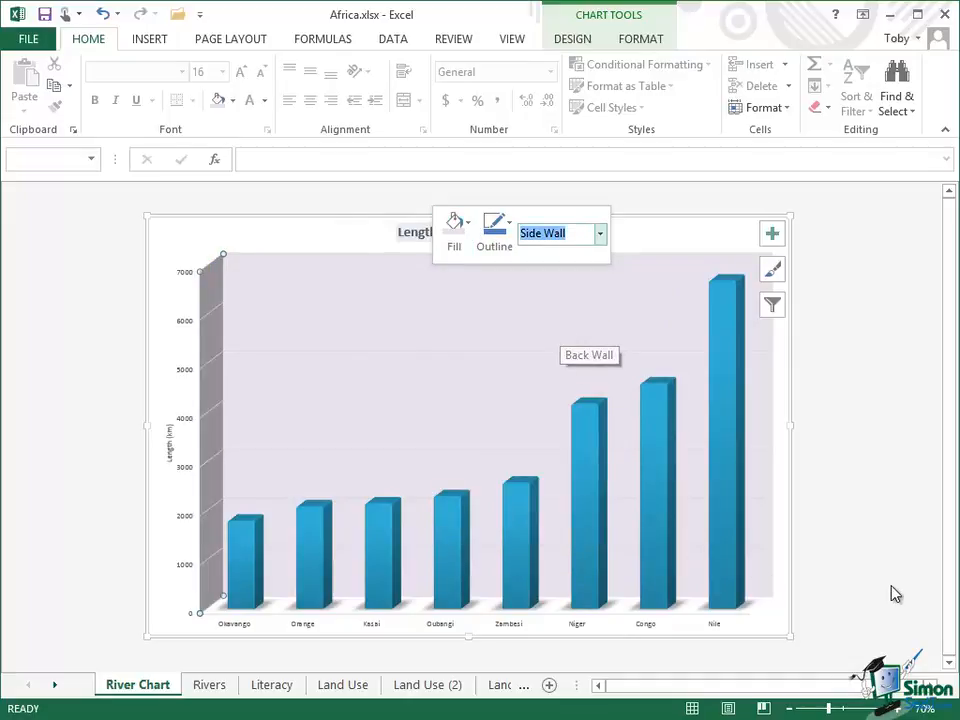